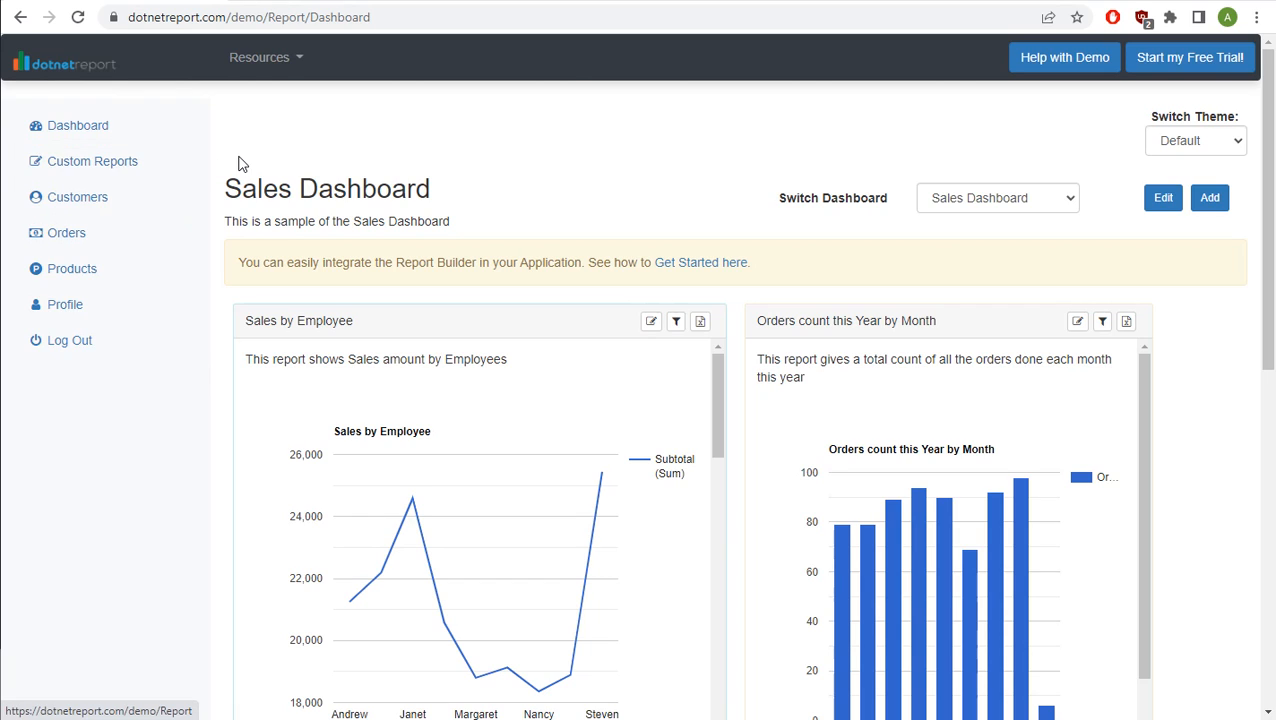
Open the Sales Reports folder in Custom Reports and run the New Sales Report - Summary report
left_click(82, 167)
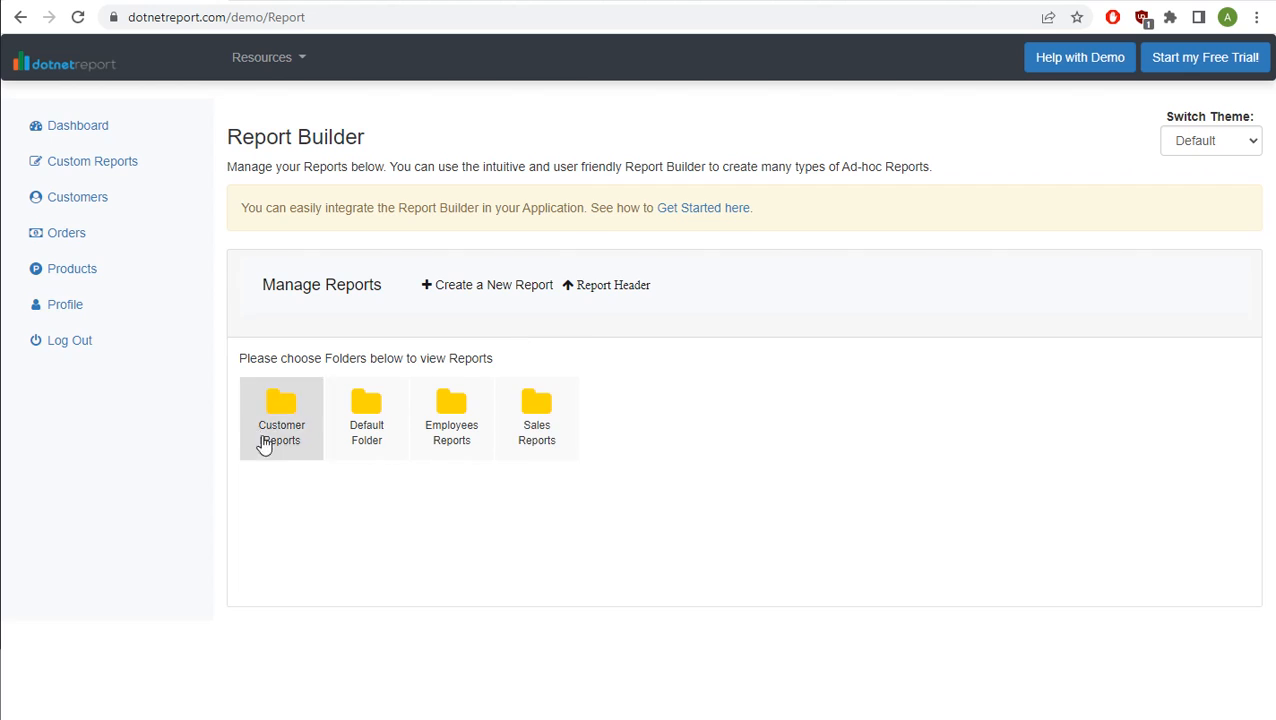
left_click(553, 440)
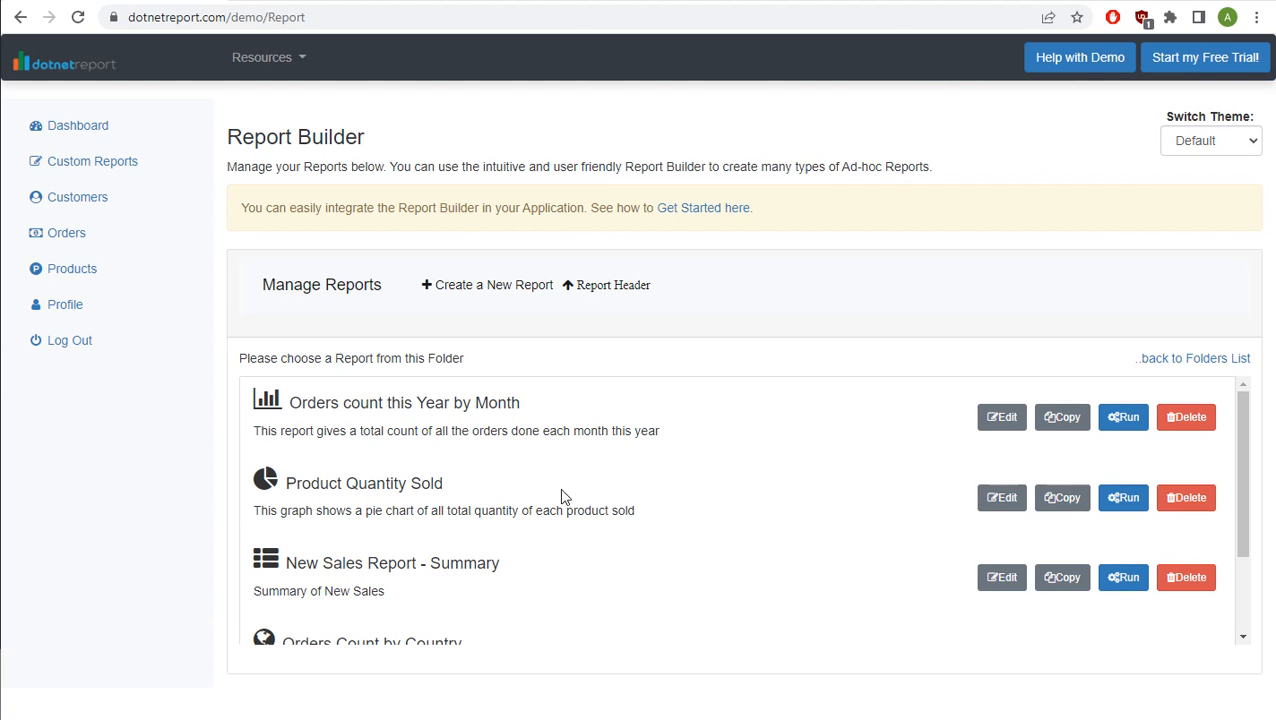
left_click(1115, 577)
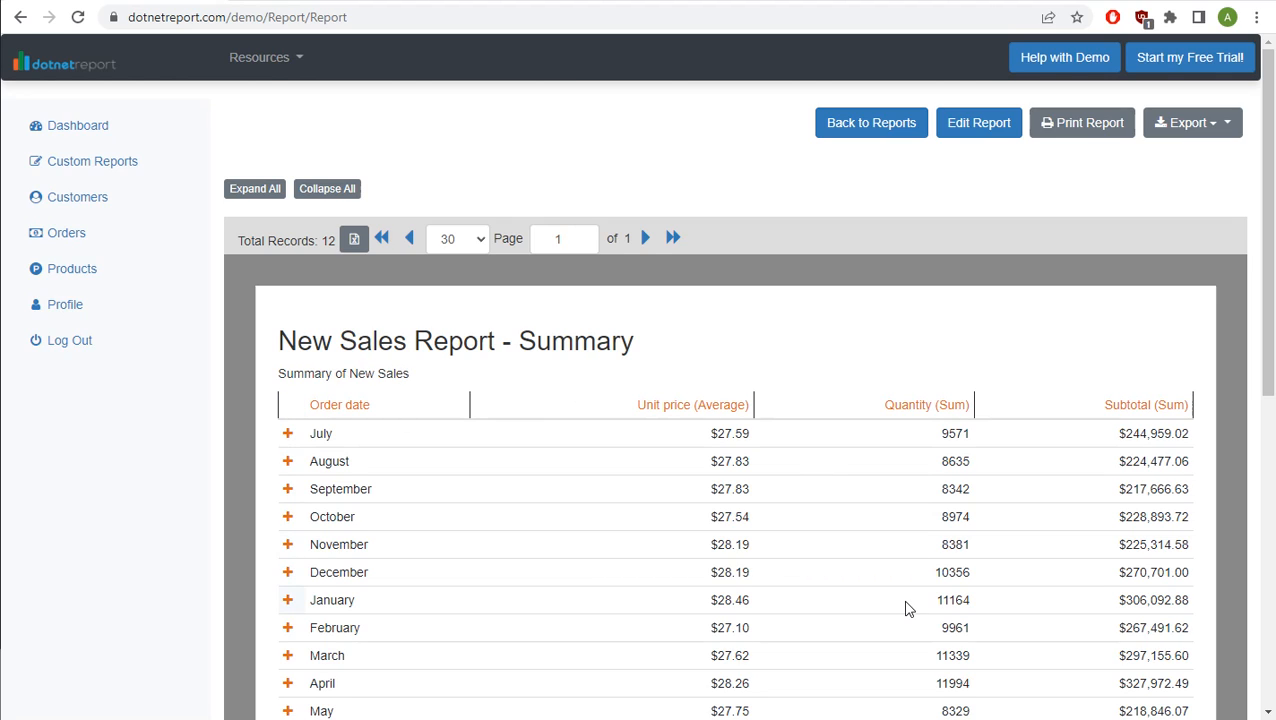
Return to the reports list and enable the common report header for editing
left_click(860, 138)
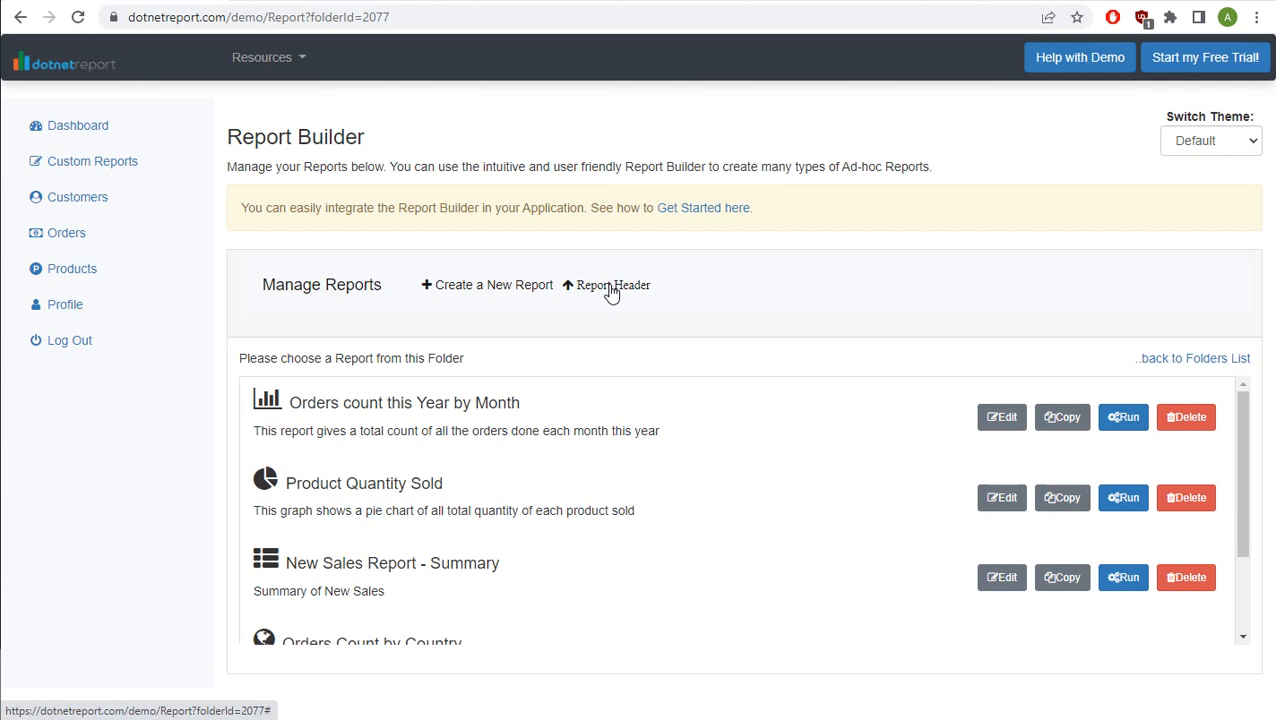
left_click(612, 290)
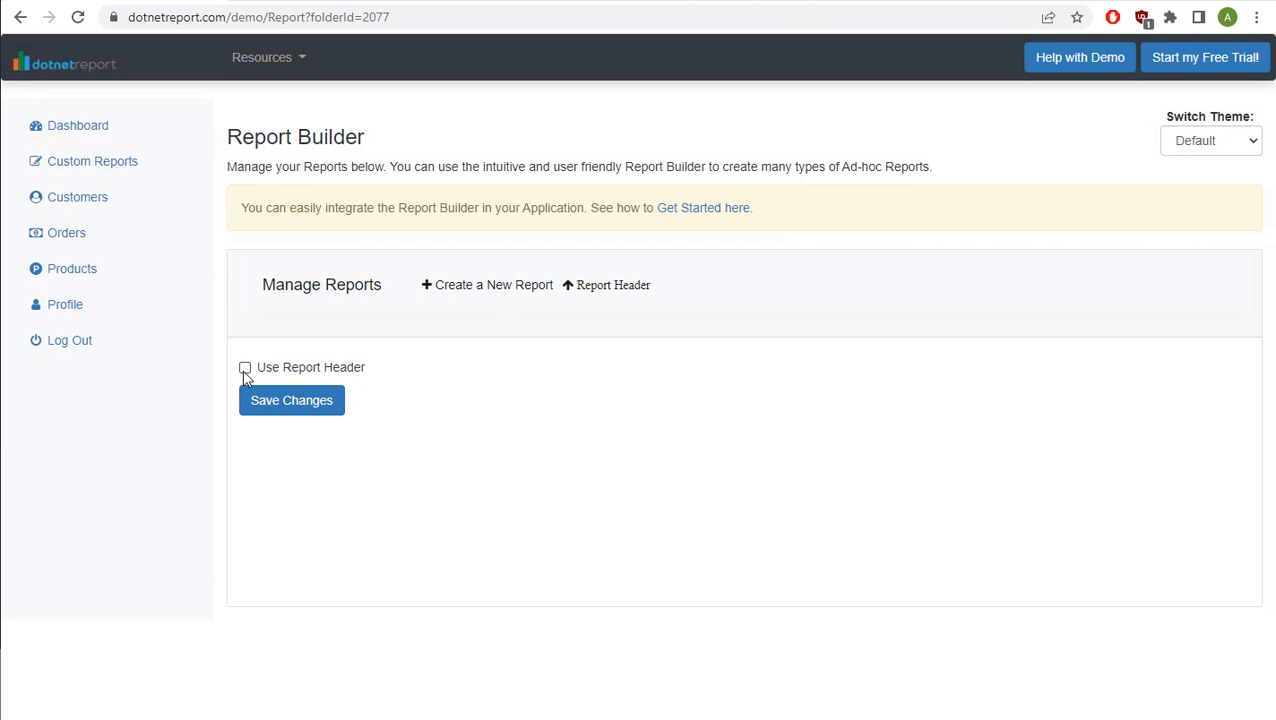
left_click(245, 368)
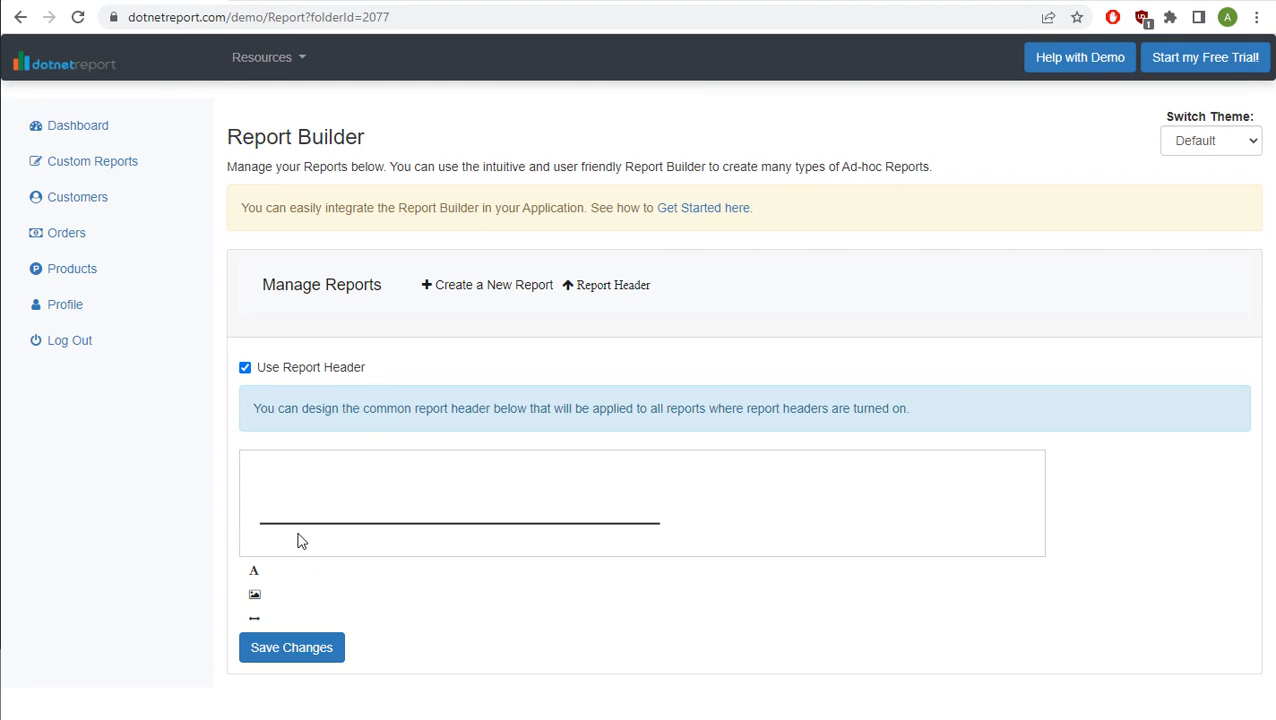
Try out a text element in the report header and remove it
left_click(256, 578)
left_click(362, 495)
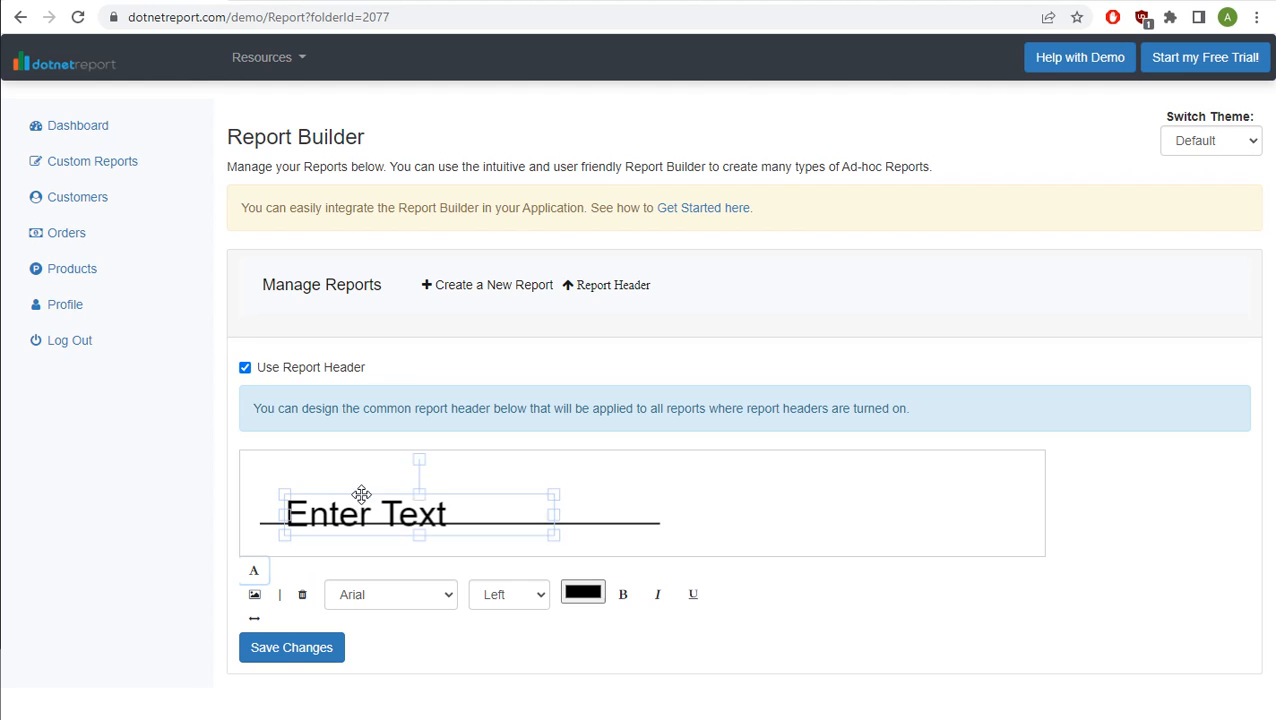
left_click_drag(362, 495, 342, 487)
left_click(302, 594)
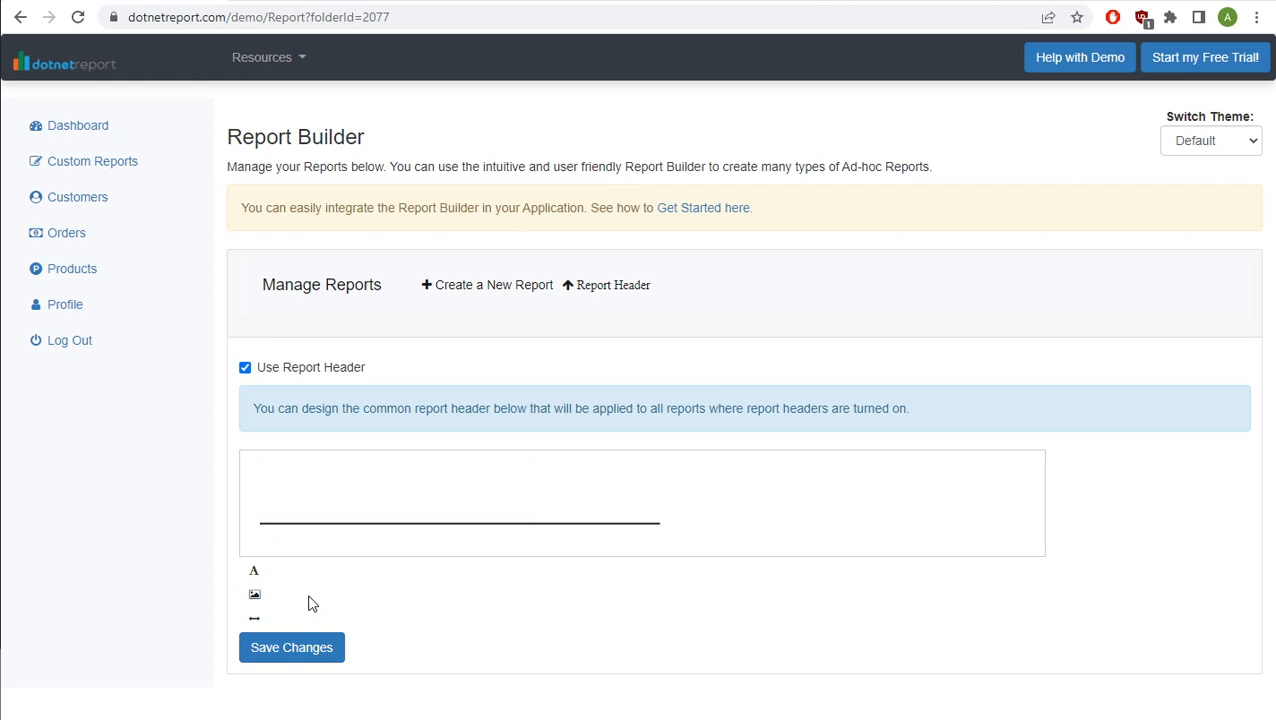
Insert the Logo image from Pictures into the report header, place it just above the line near the start, and save the header
left_click(256, 597)
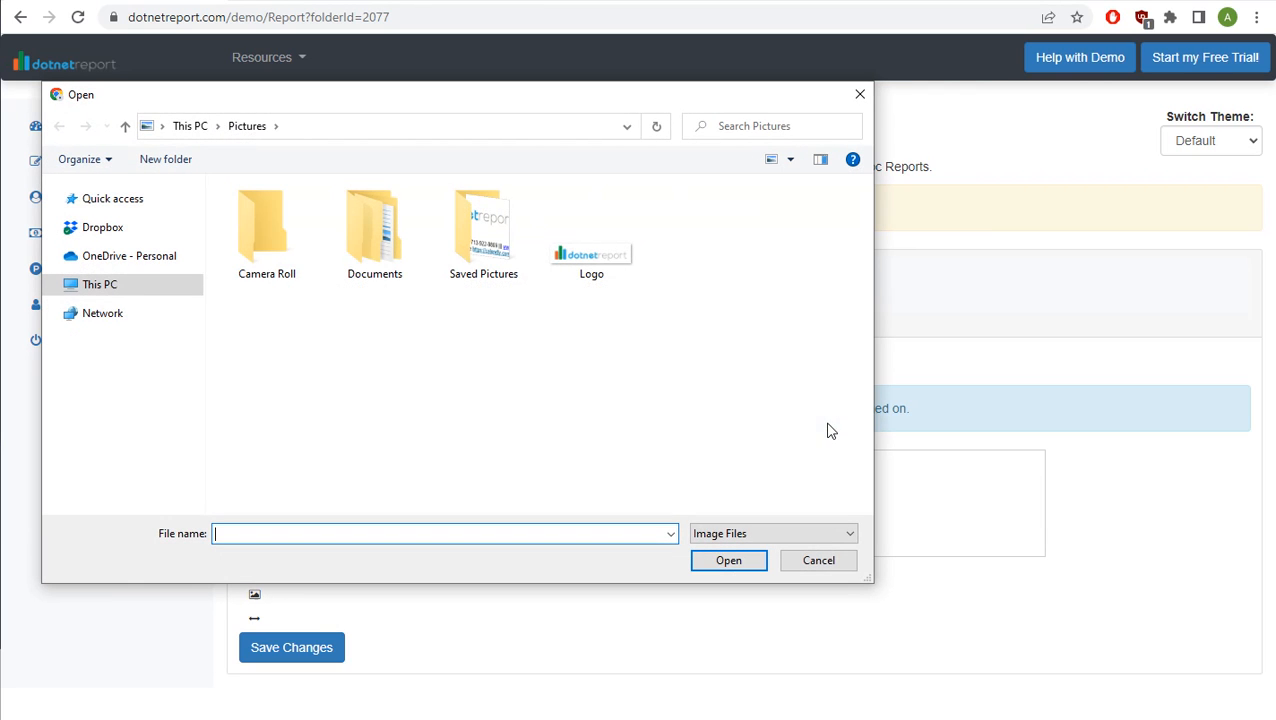
left_click(618, 270)
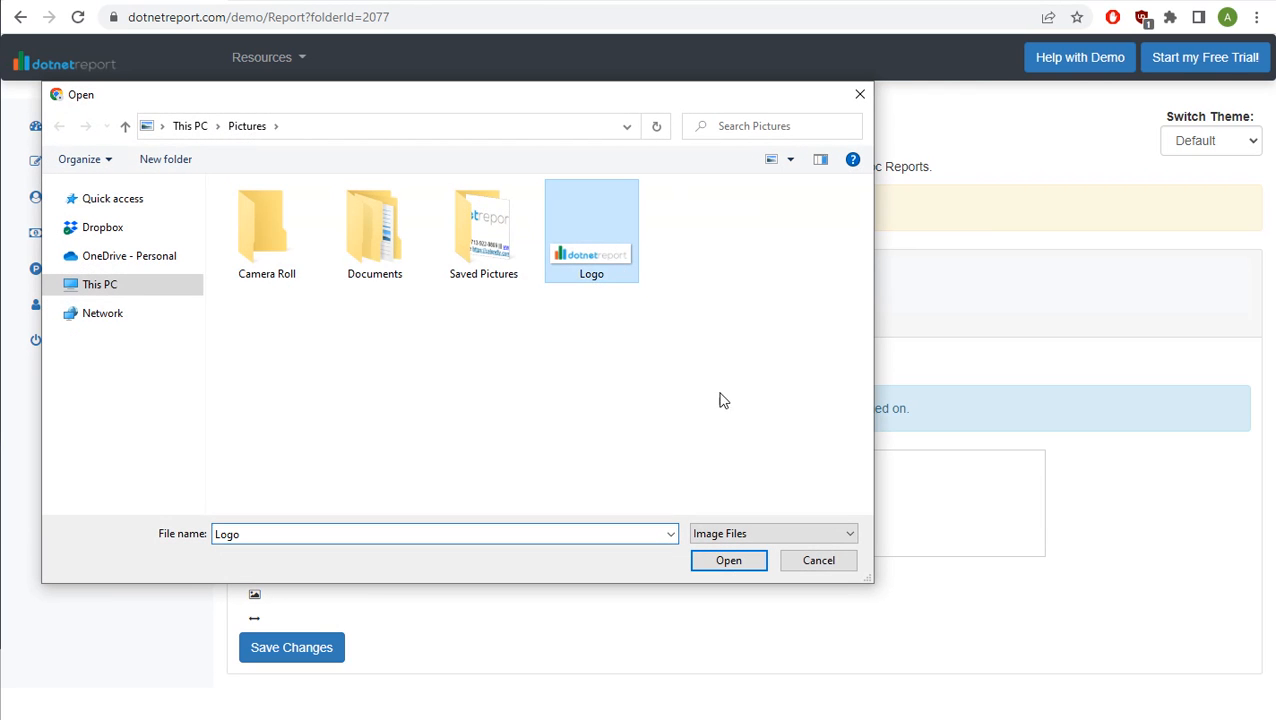
left_click(730, 563)
left_click_drag(622, 513, 350, 506)
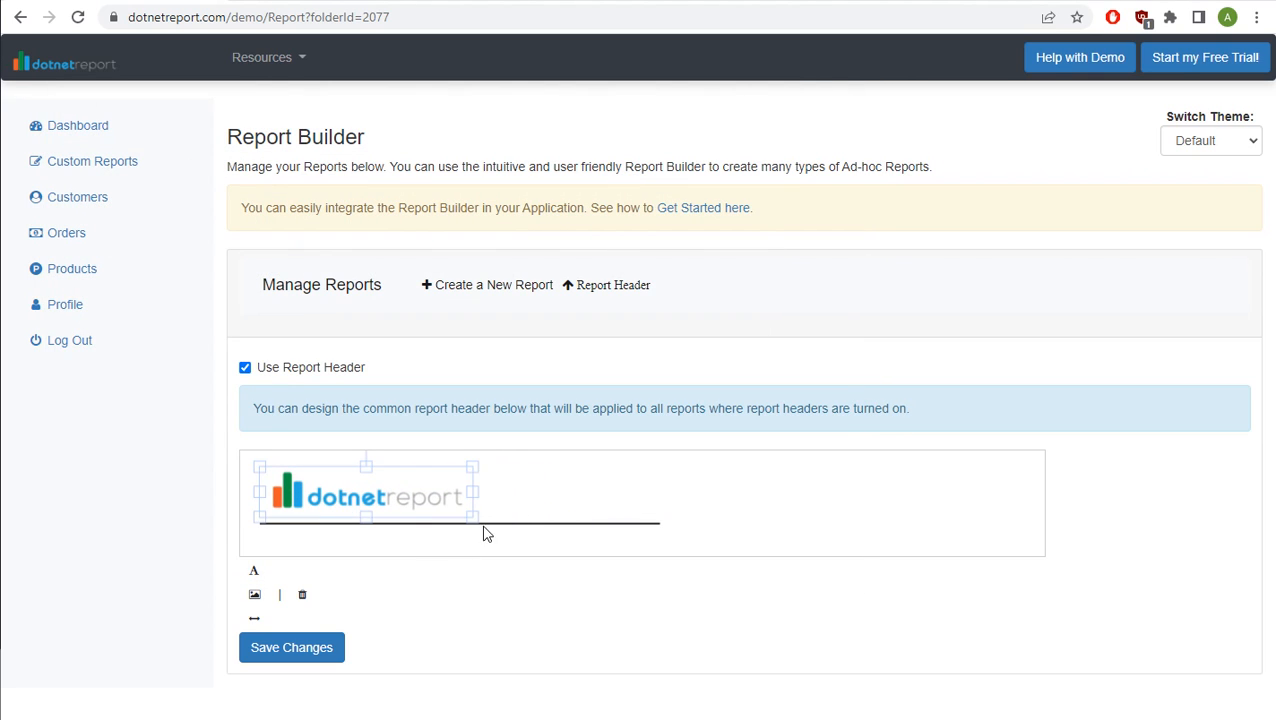
left_click(331, 652)
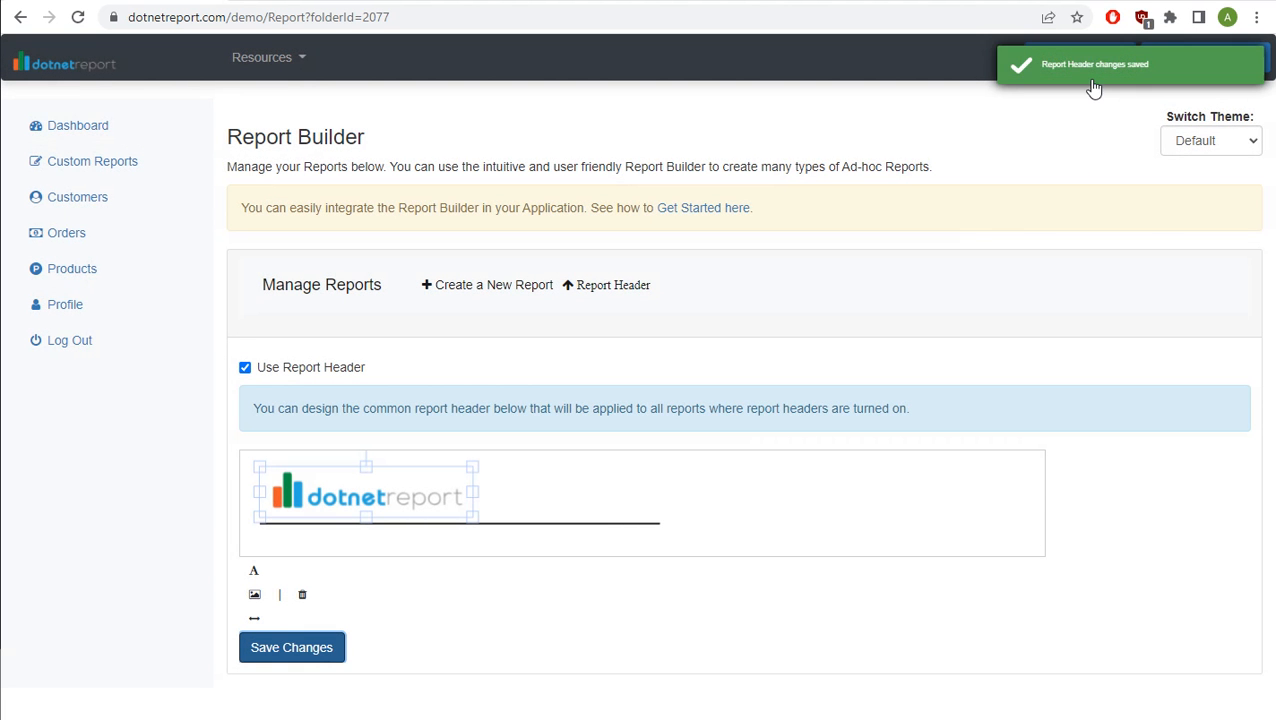
Run New Sales Report - Summary from the Sales Reports folder again and review its header and monthly rows
left_click(102, 166)
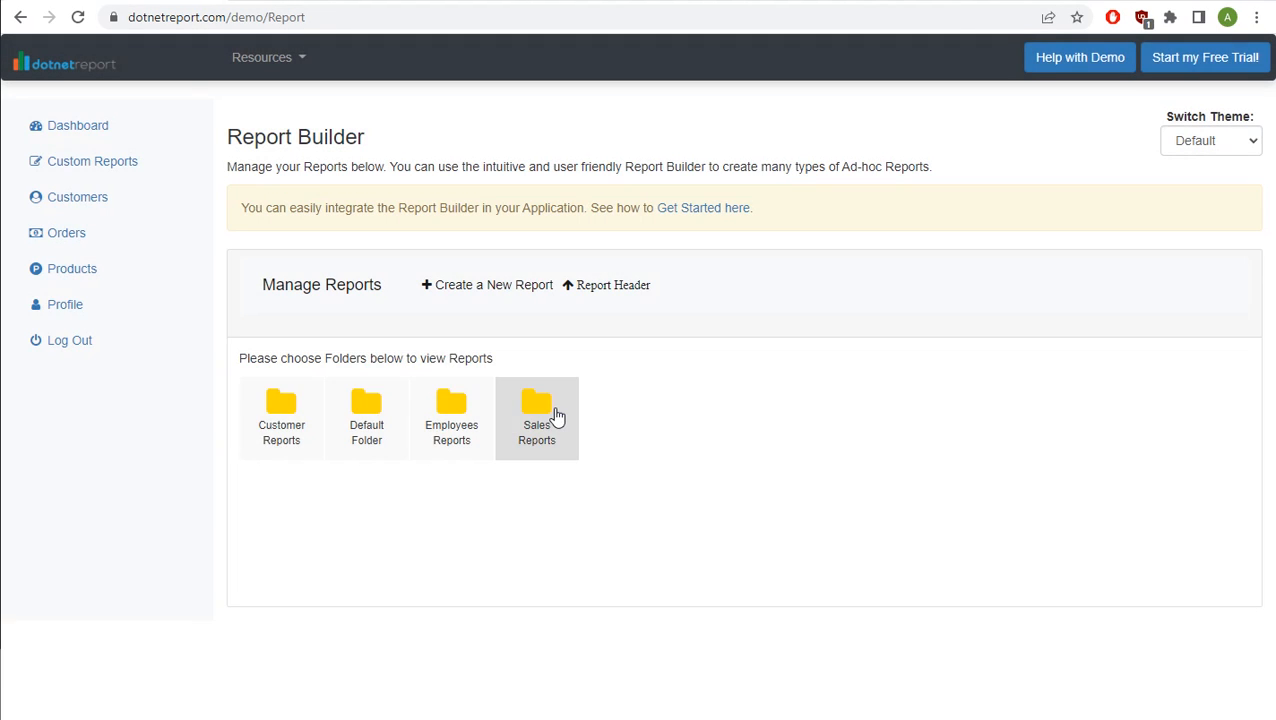
left_click(555, 419)
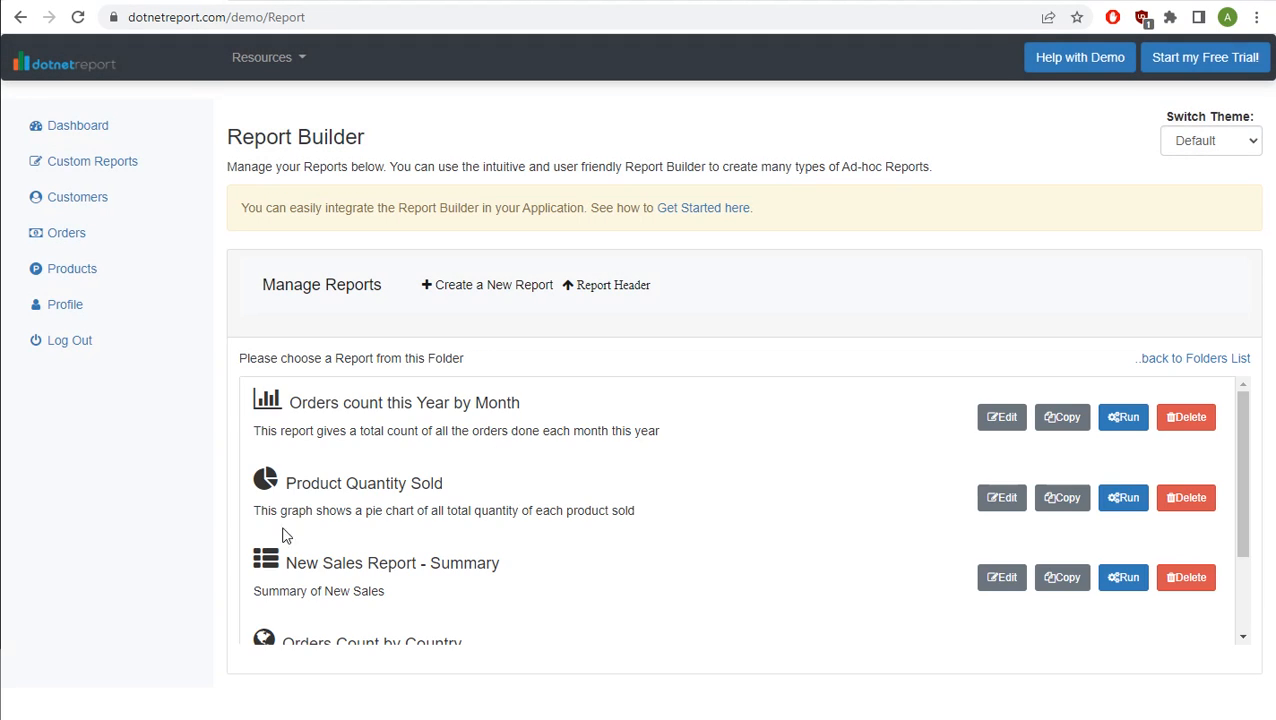
scroll(384, 459, "down", 2)
left_click(1123, 487)
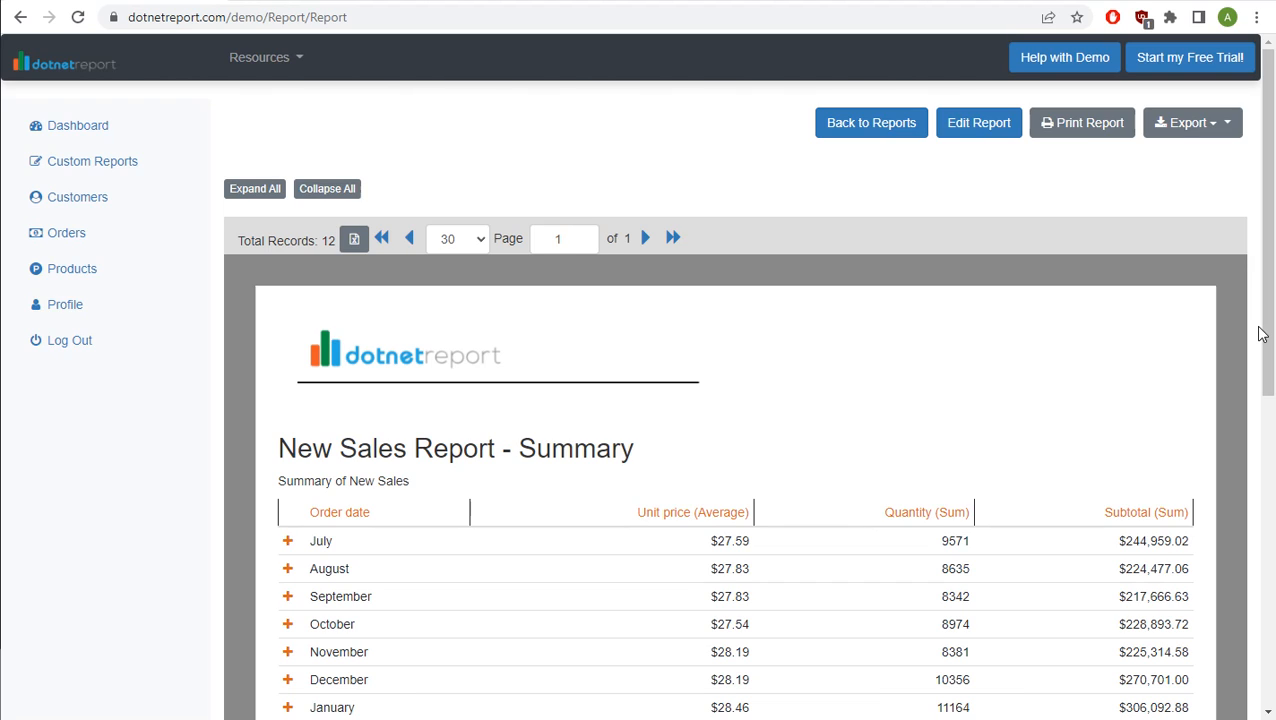
left_click_drag(1261, 334, 1262, 490)
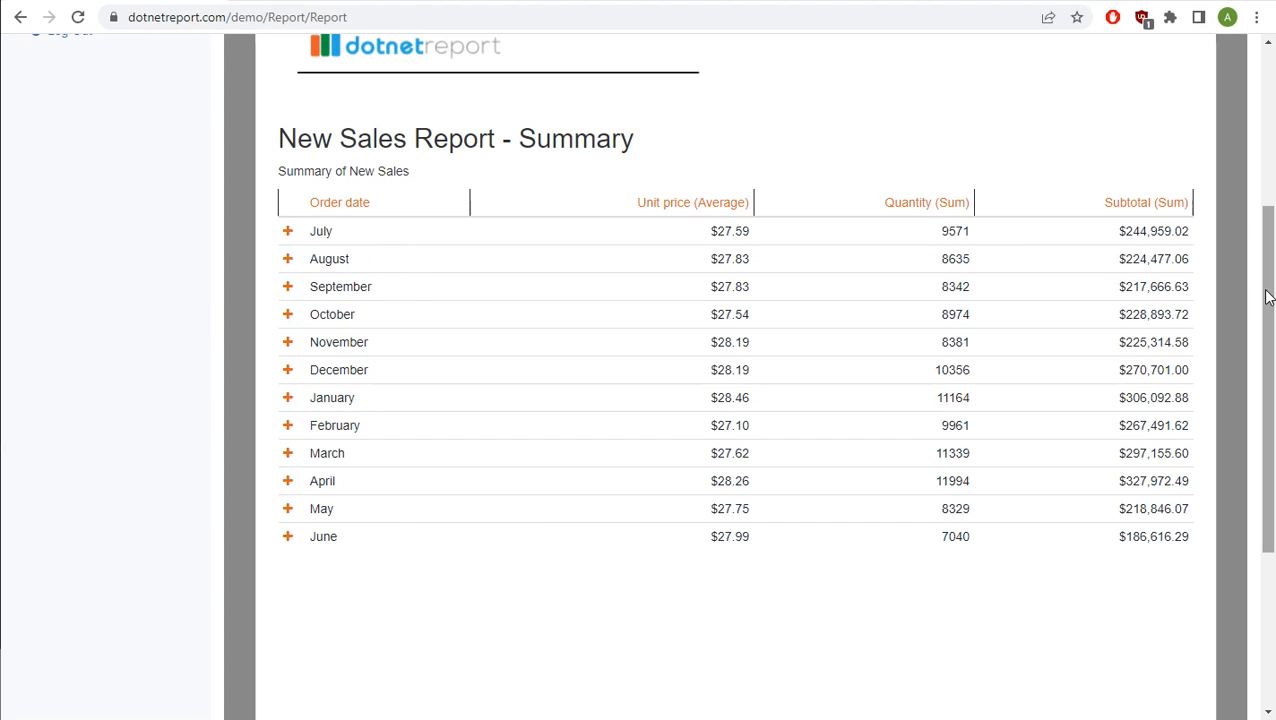
left_click_drag(1268, 296, 1268, 144)
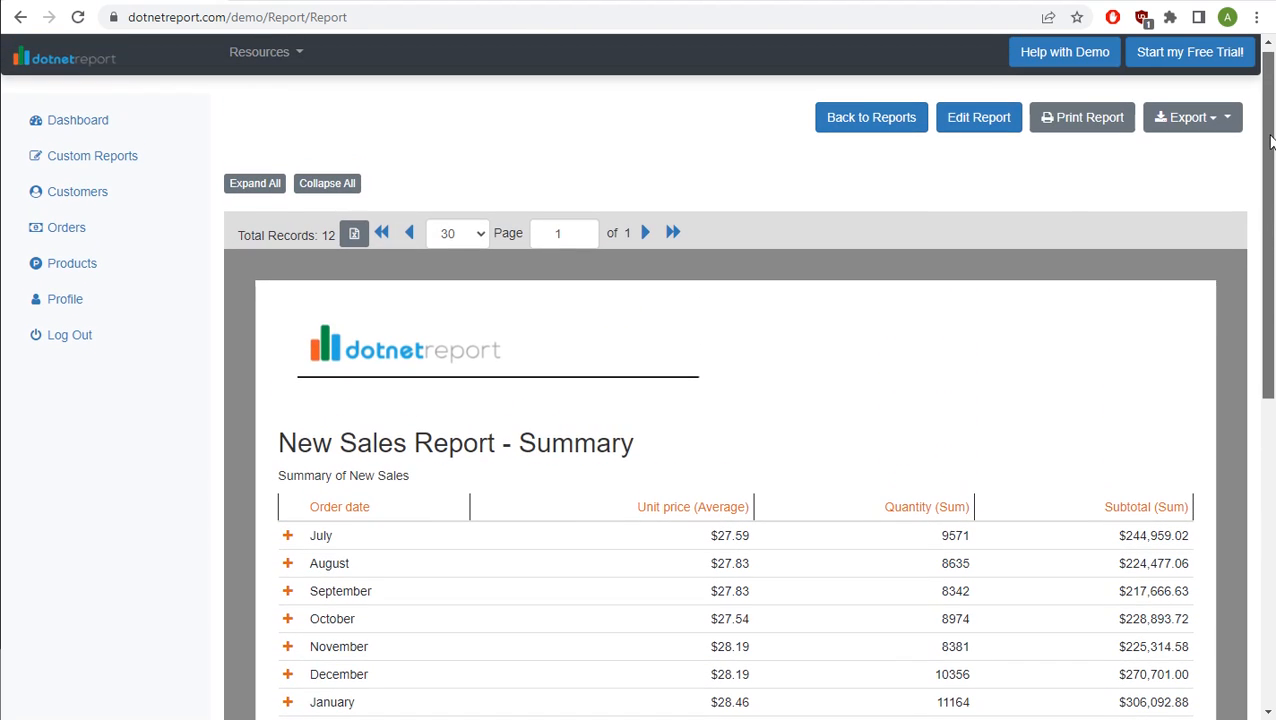
Edit the report and set the Order date field's header background colour to grey #808080, saving the field options
left_click(979, 118)
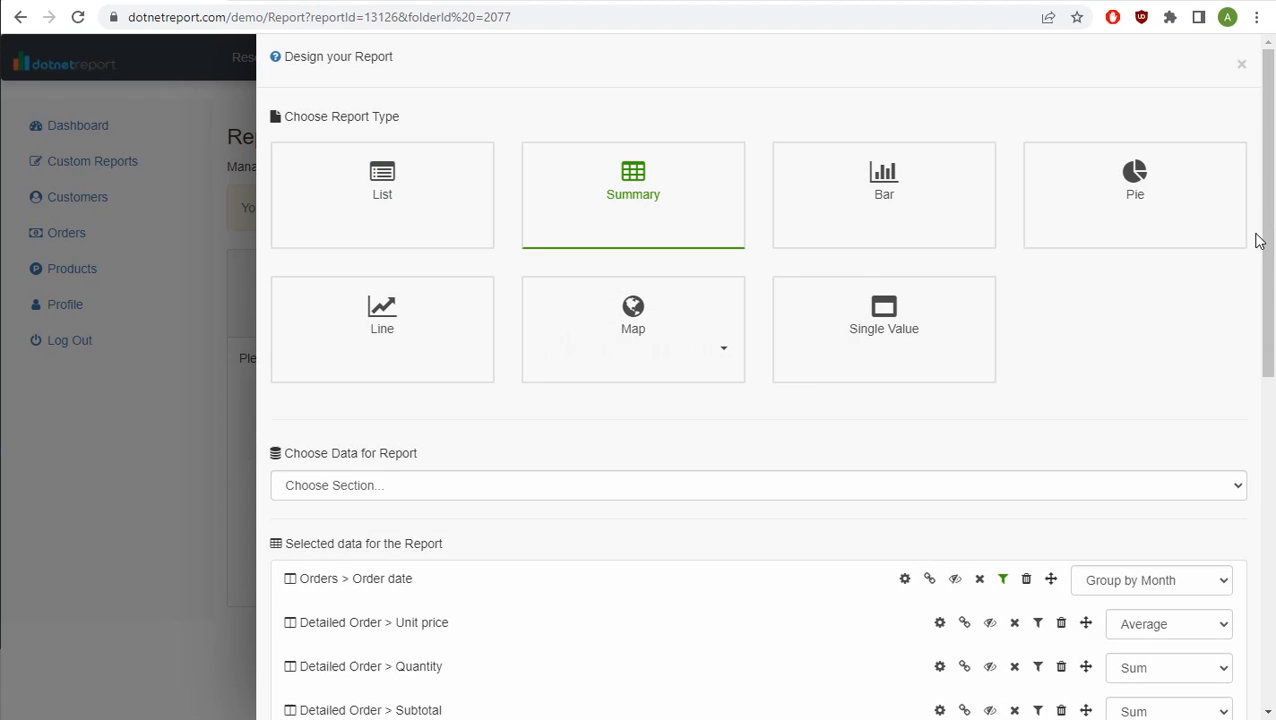
left_click_drag(1258, 240, 1262, 404)
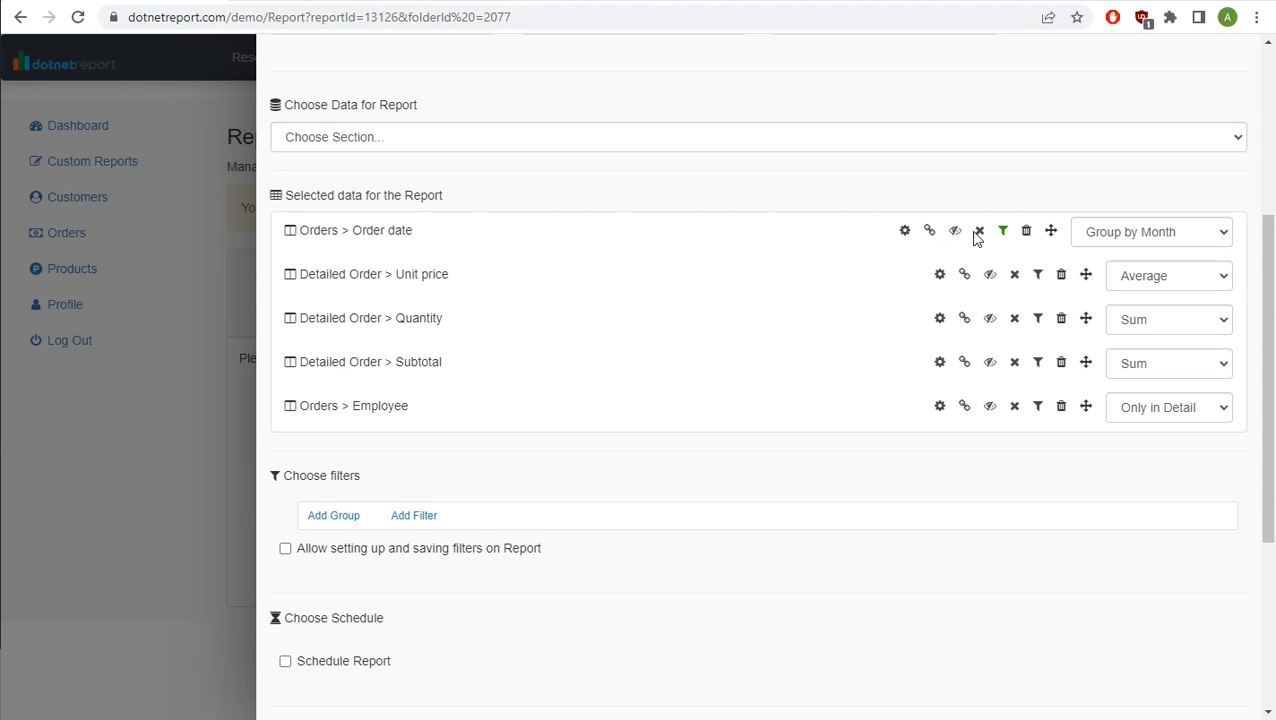
left_click(905, 232)
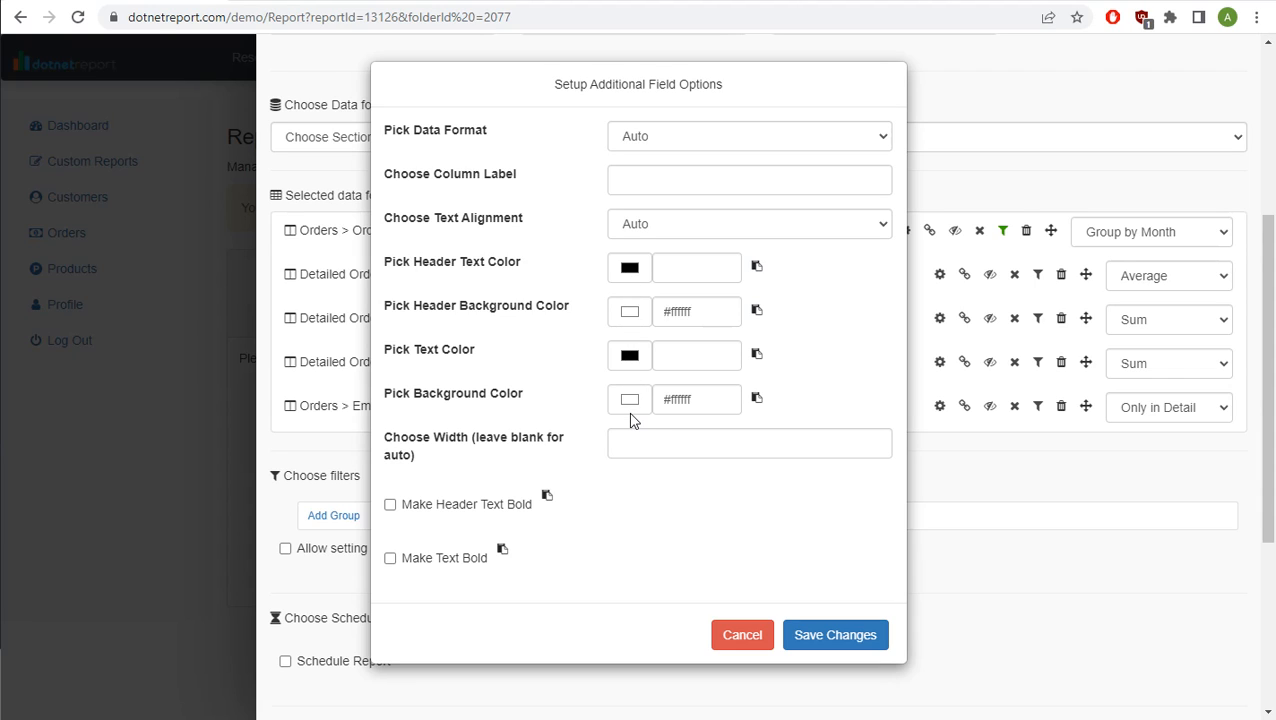
left_click(630, 314)
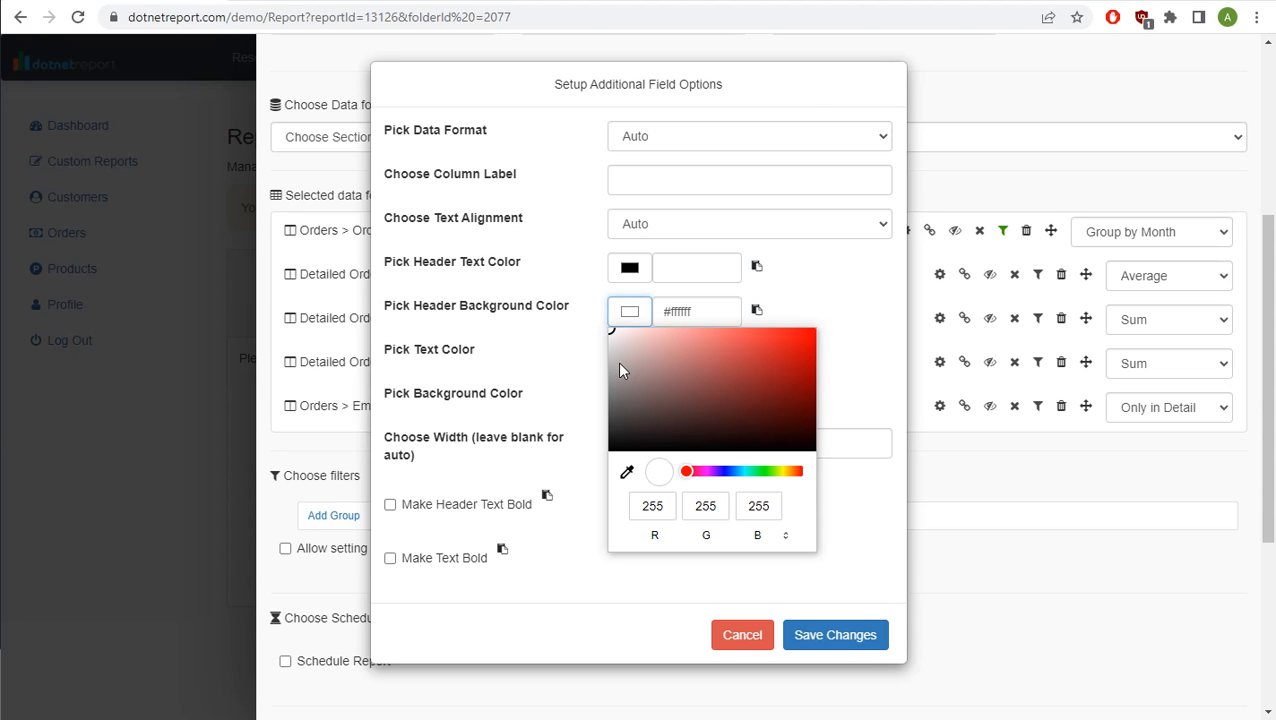
left_click_drag(612, 393, 611, 391)
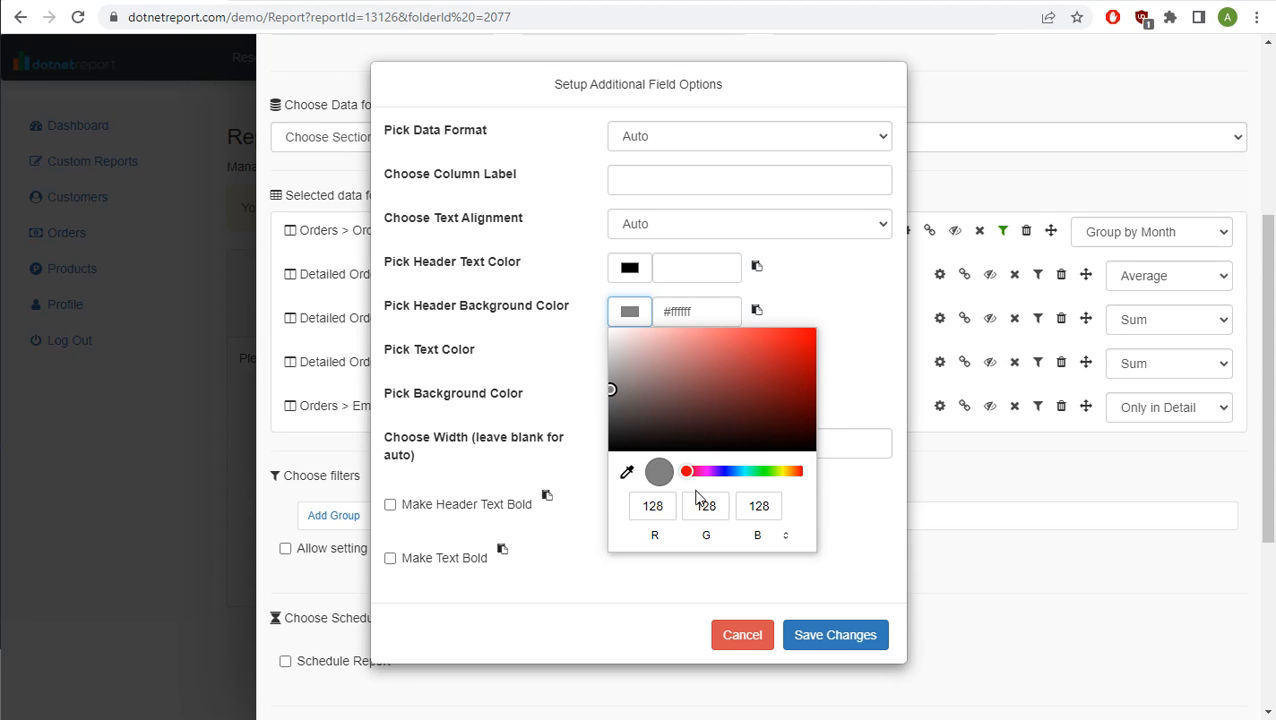
left_click(857, 525)
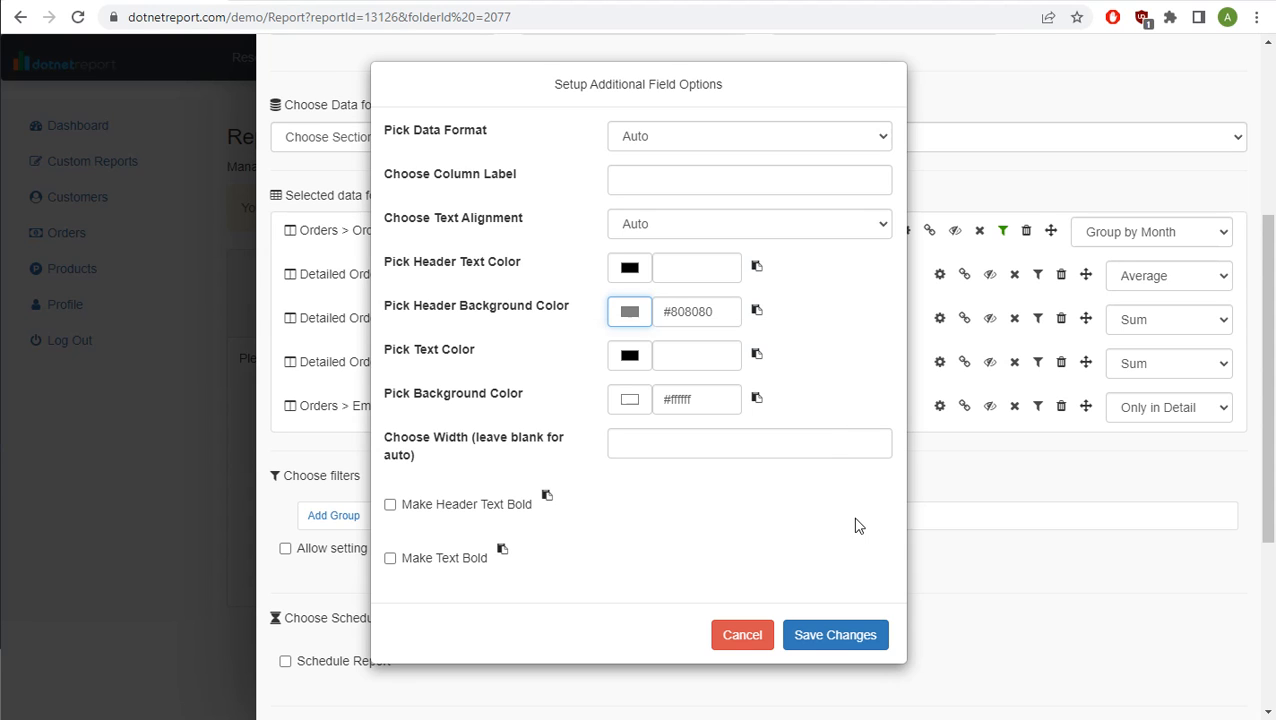
left_click(820, 636)
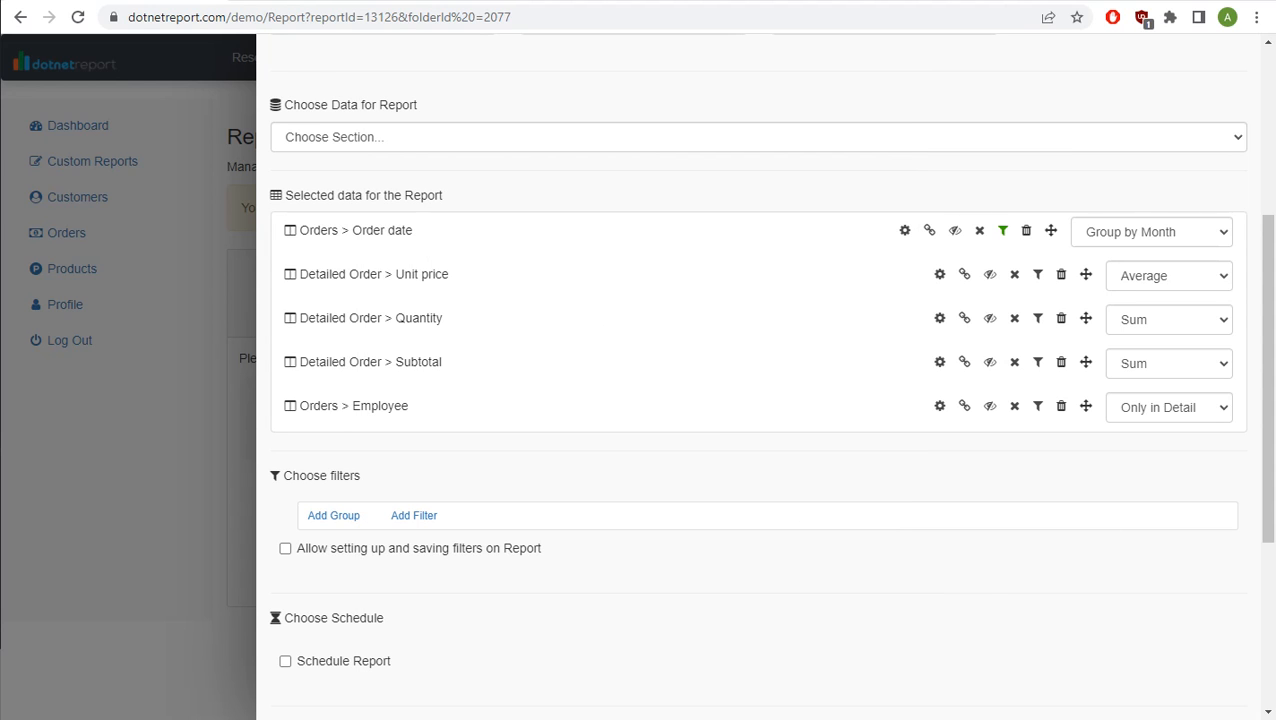
Save and run the edited report, and review the Order date column's header styling
left_click_drag(1265, 369, 1261, 533)
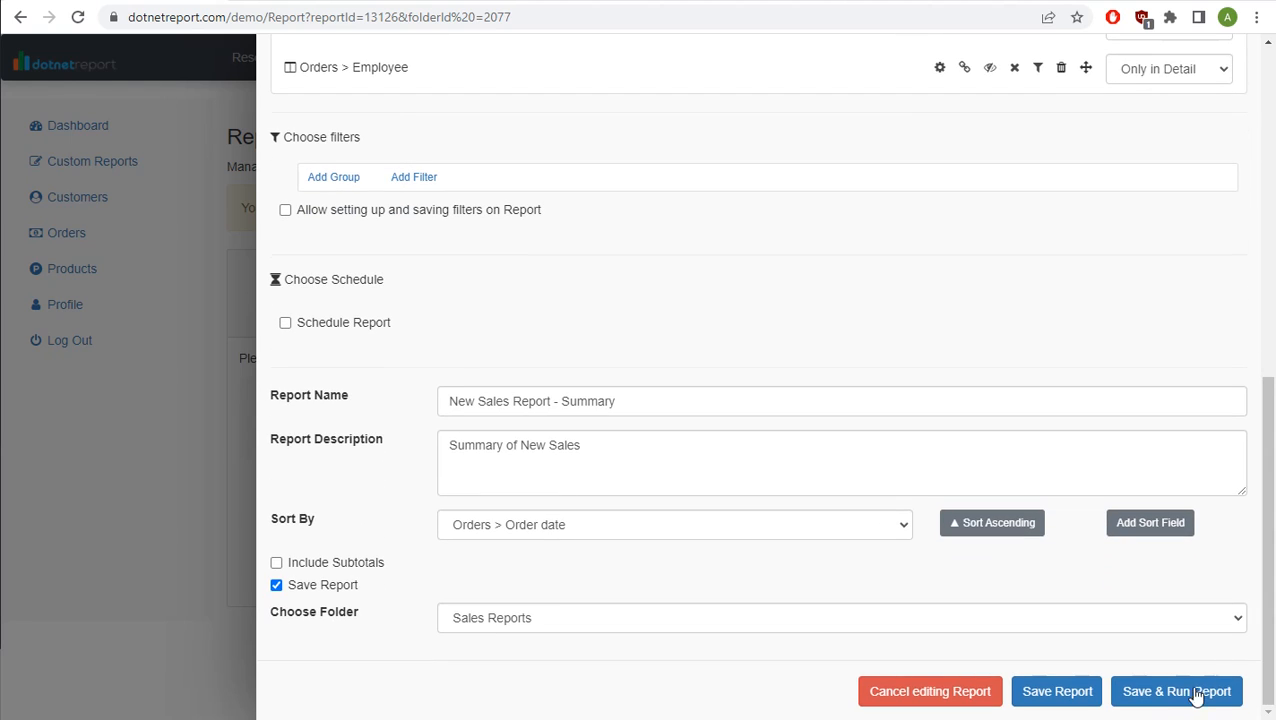
left_click(1165, 707)
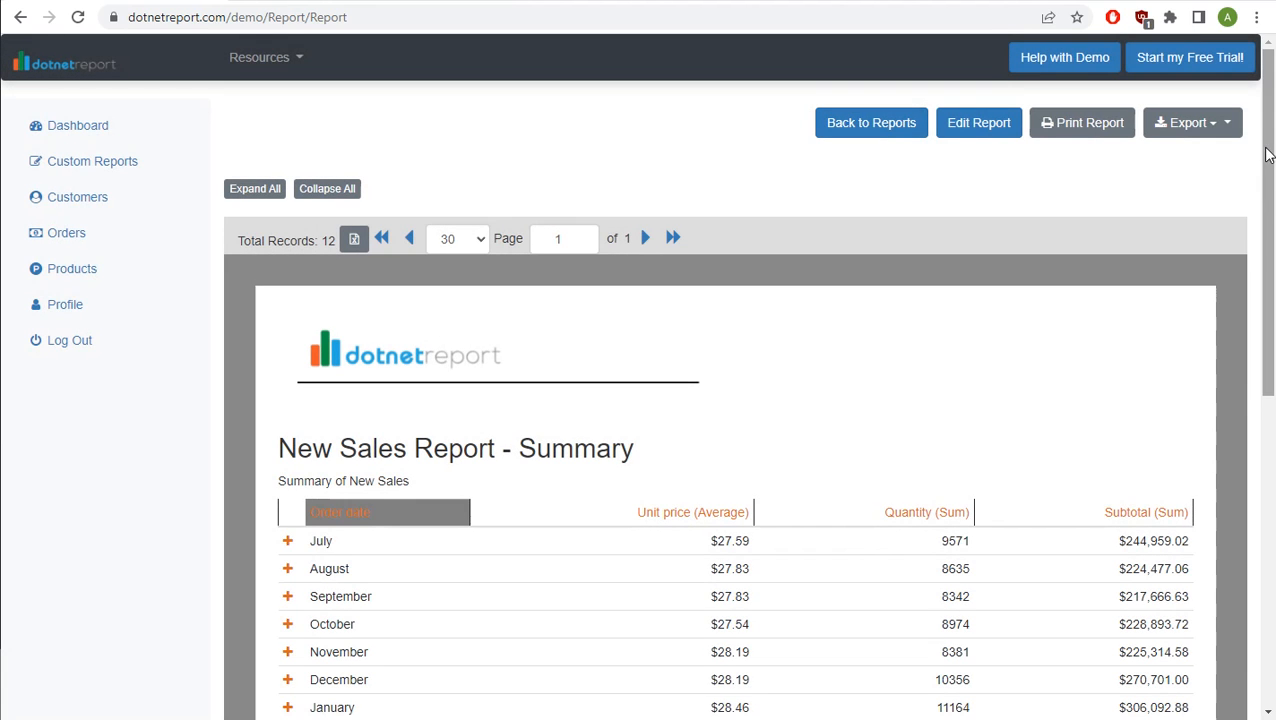
left_click_drag(1267, 162, 487, 270)
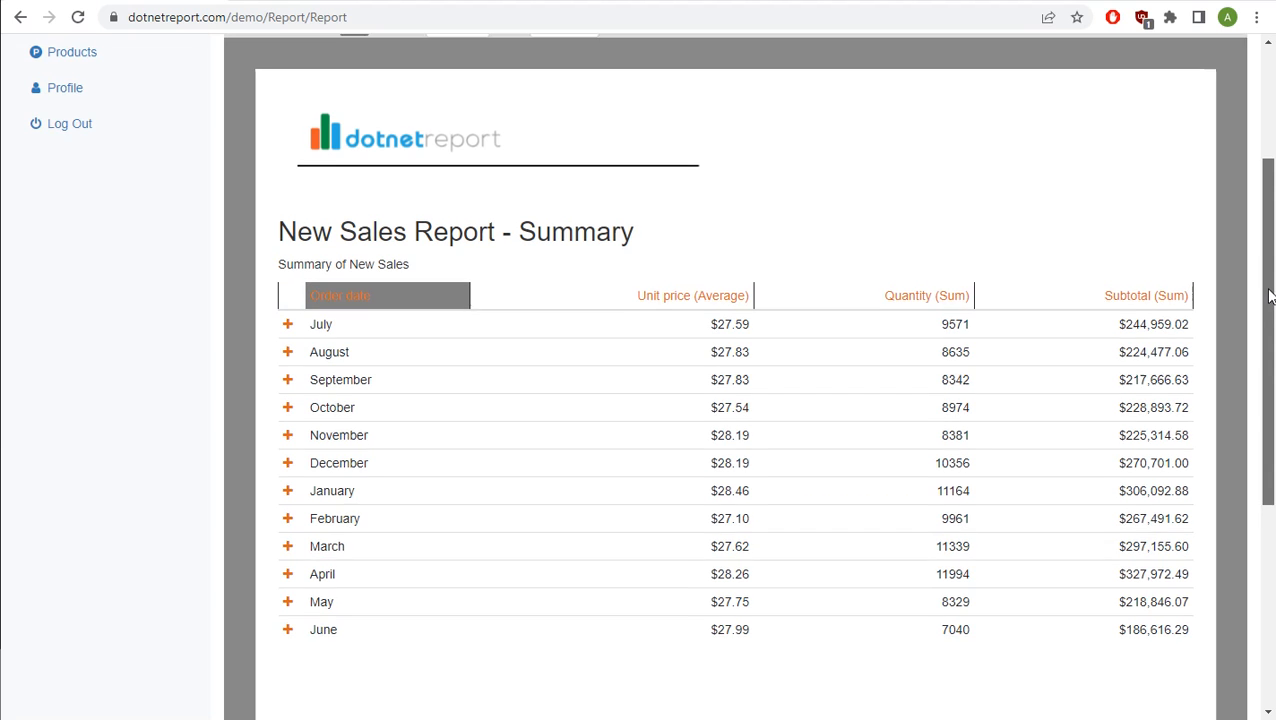
scroll(1268, 280, "down", 1)
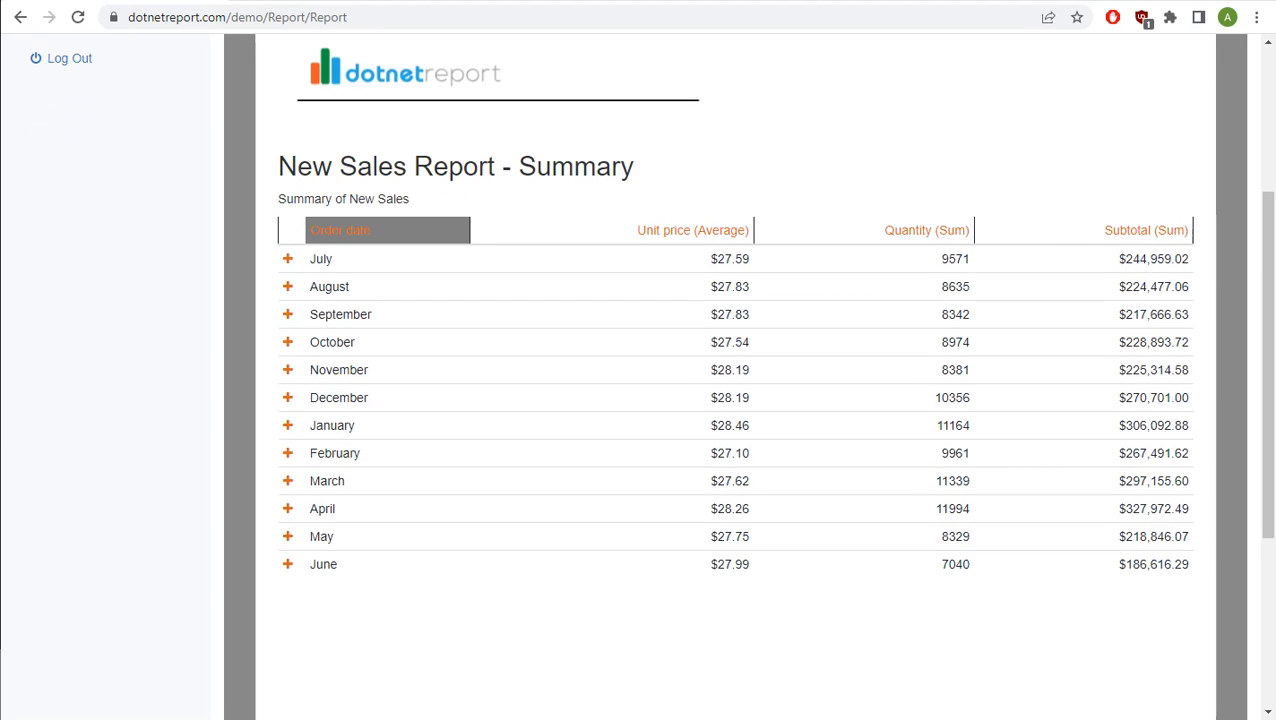
left_click_drag(1267, 268, 1270, 40)
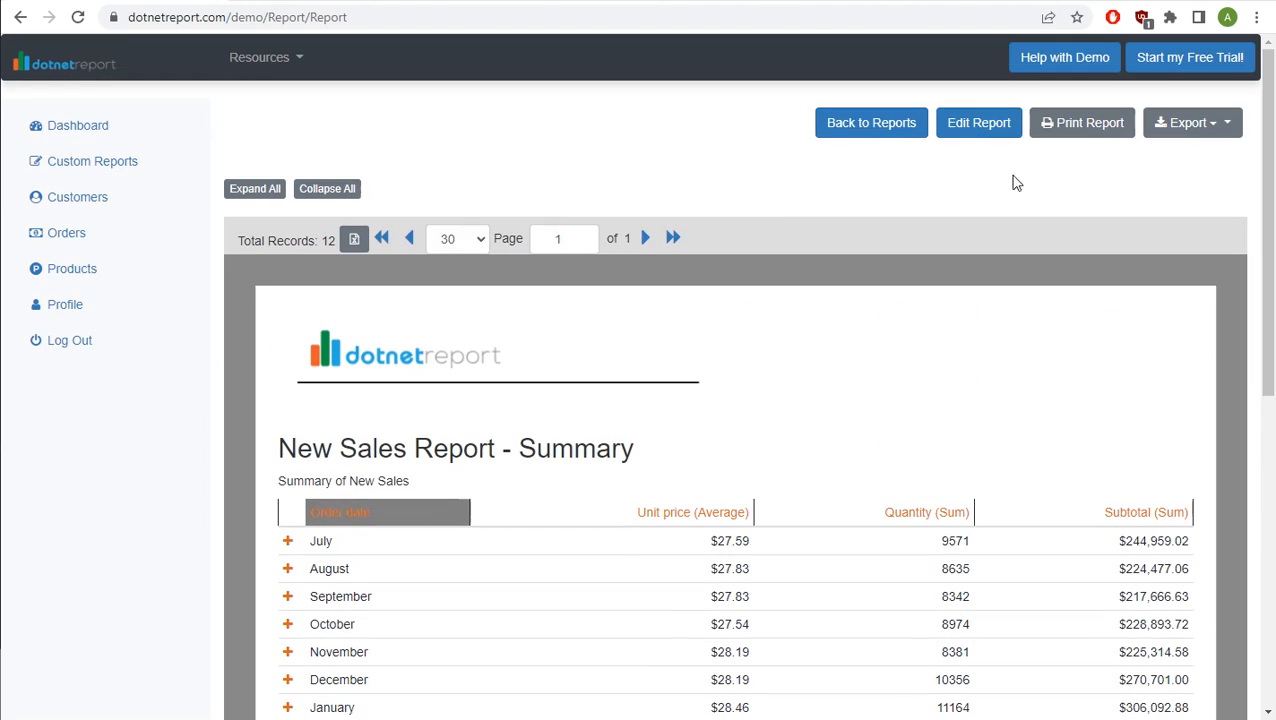
Reopen the Order date field options in the report editor, apply its header background colour to all columns, and save the options
left_click(977, 122)
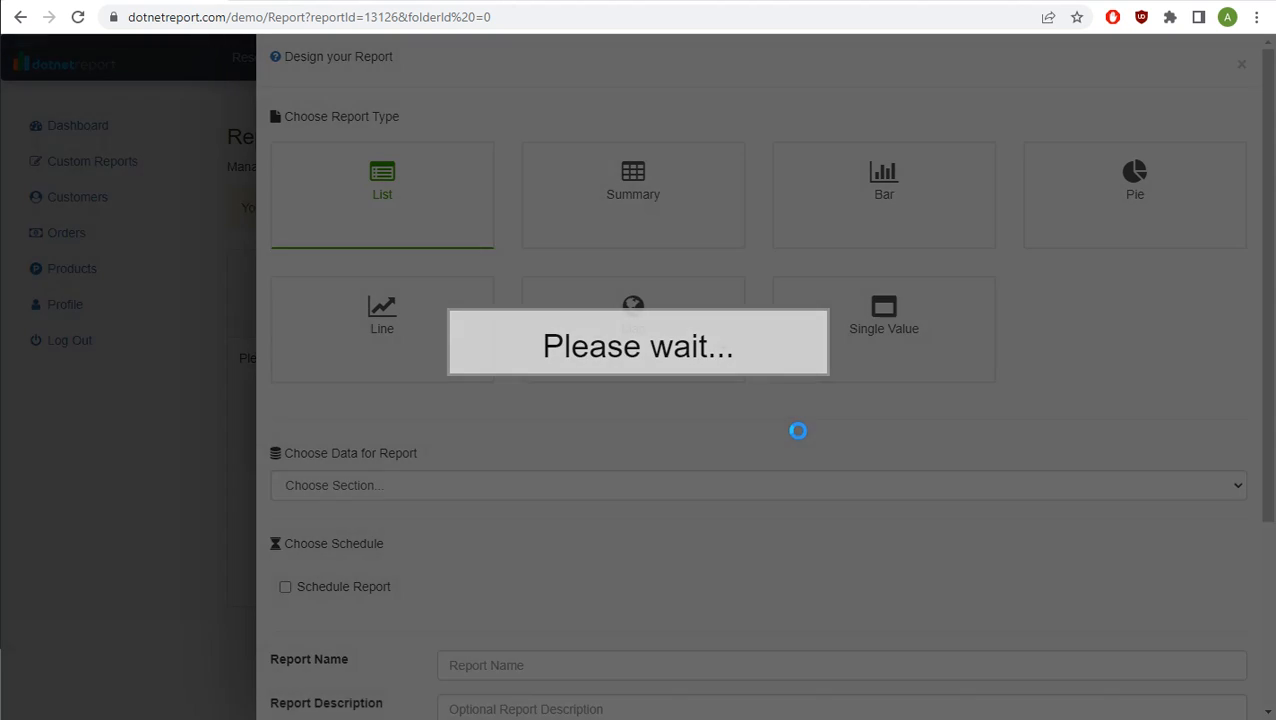
scroll(900, 340, "down", 3)
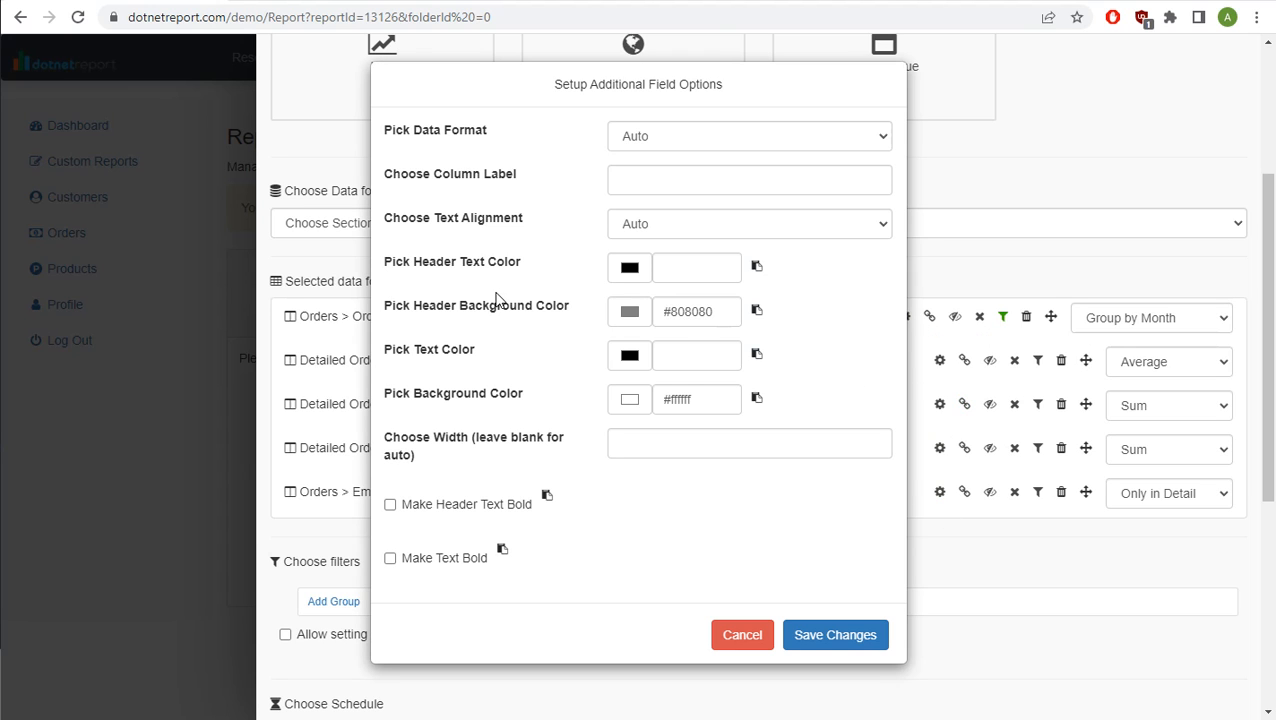
left_click(759, 315)
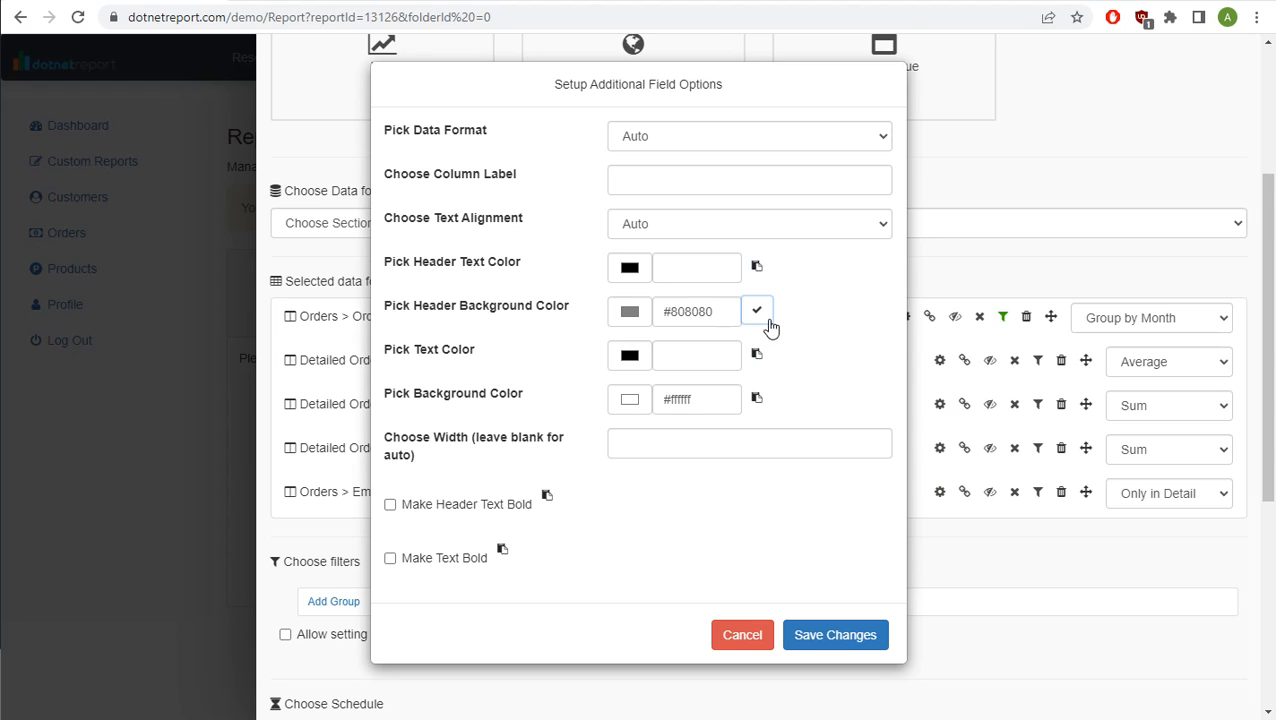
left_click(822, 645)
Save and run the report, and check the header colour across all its columns
left_click_drag(1260, 281, 1256, 563)
left_click(1153, 705)
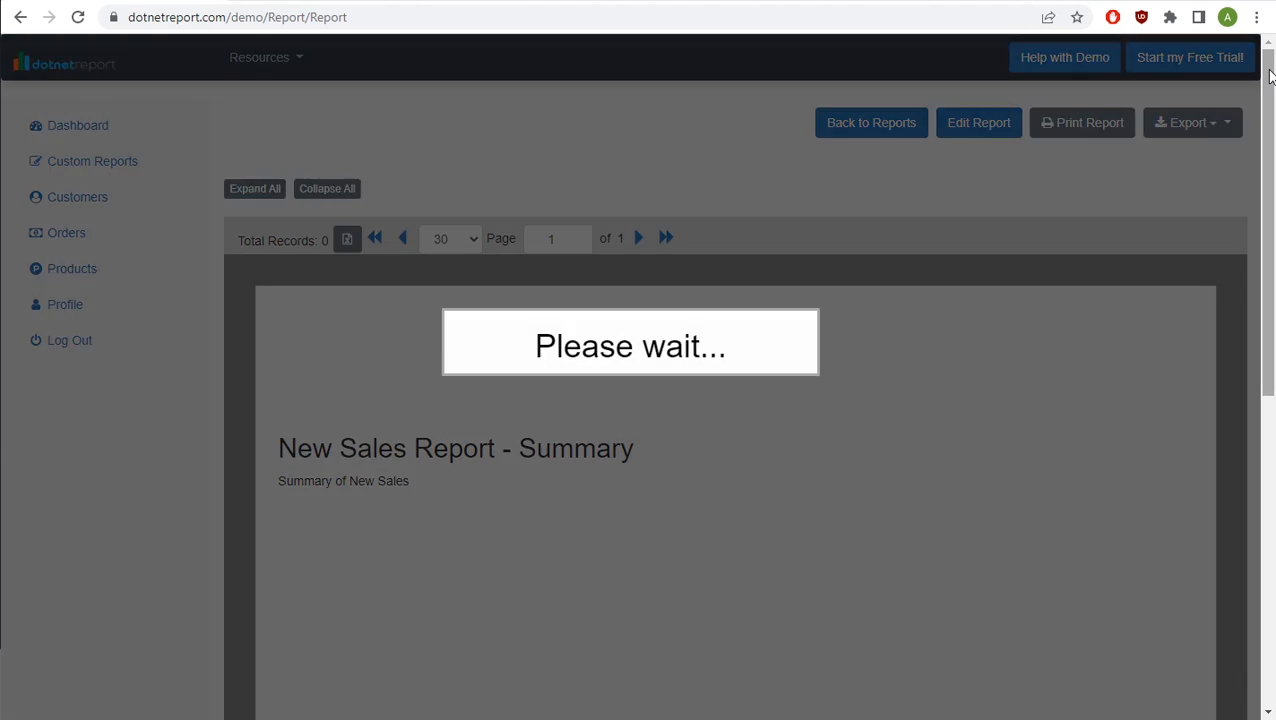
left_click_drag(1270, 82, 1270, 266)
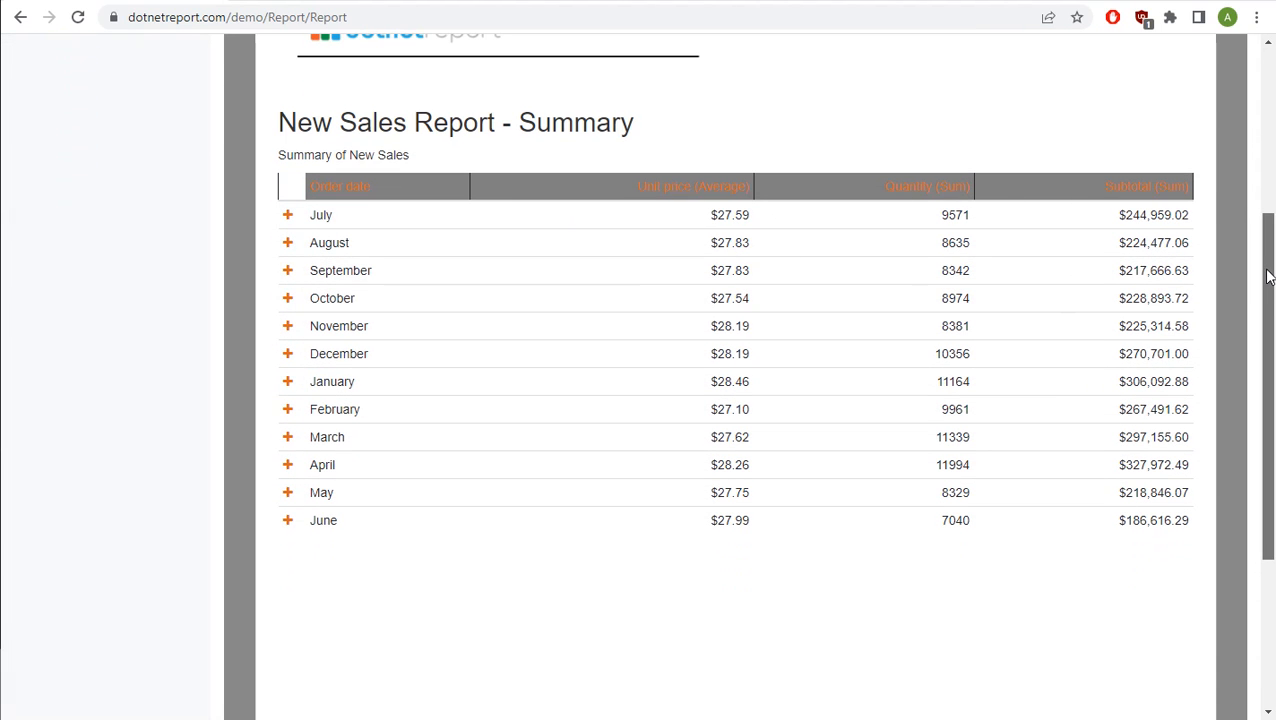
left_click_drag(1270, 272, 1268, 313)
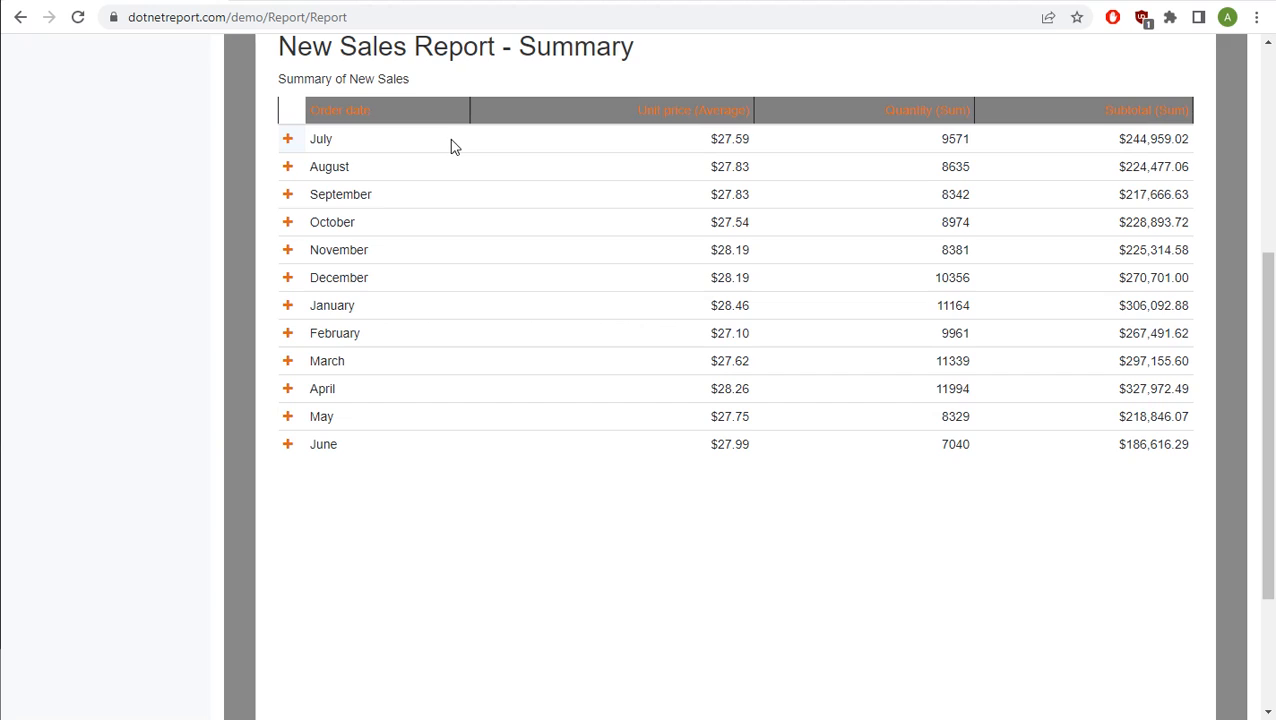
Edit the report and set the Order date field's background colour to blue #4279b3, applying it to all columns
left_click_drag(1267, 293, 1270, 55)
left_click(1003, 128)
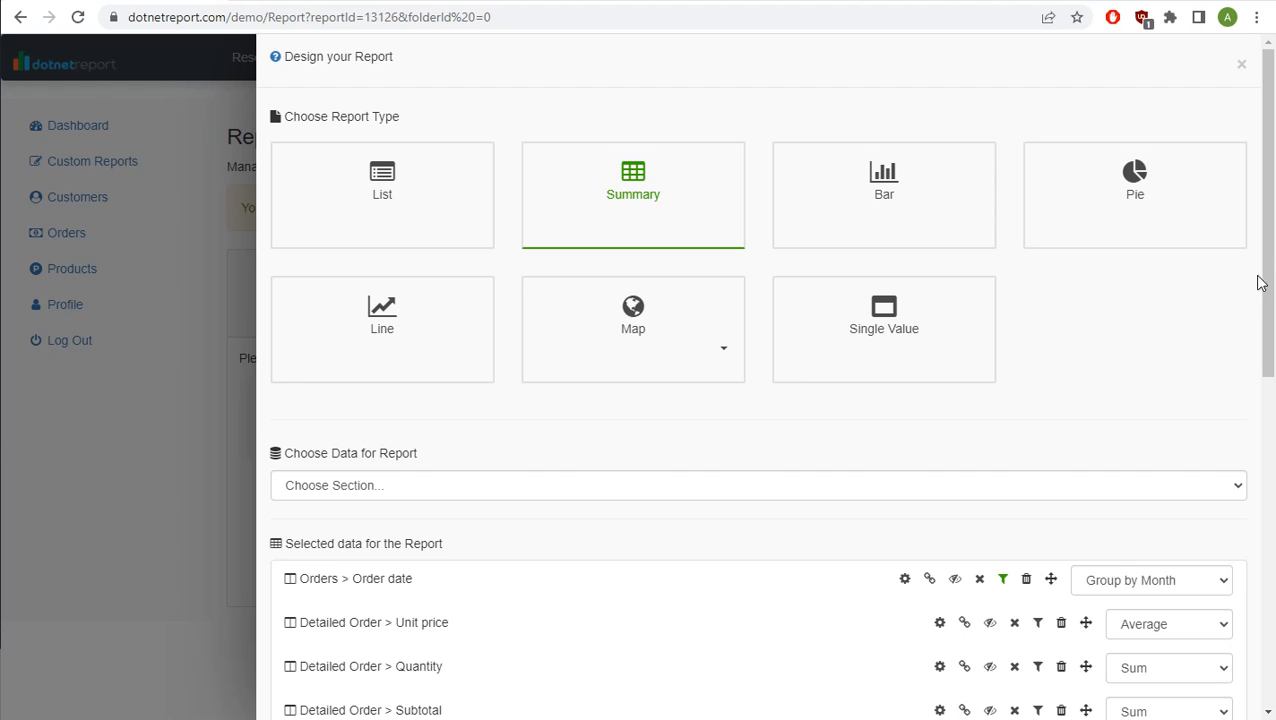
left_click_drag(1265, 277, 1264, 343)
left_click(904, 441)
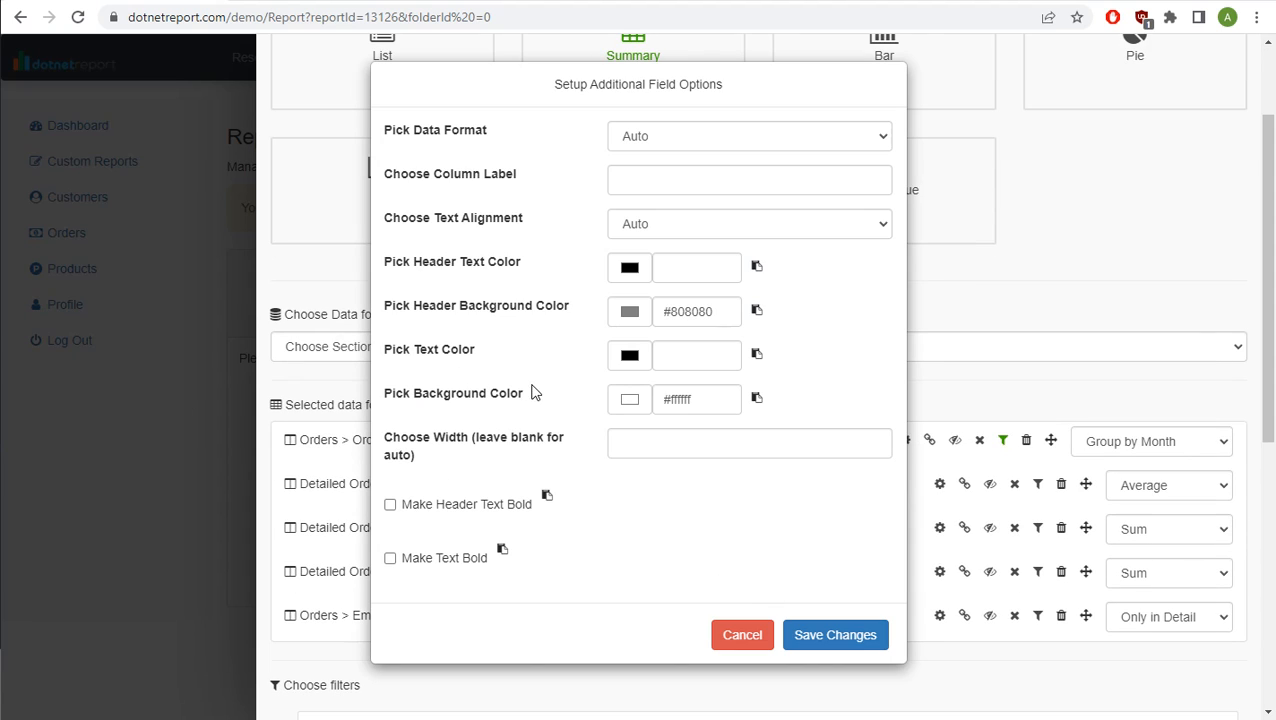
left_click(627, 400)
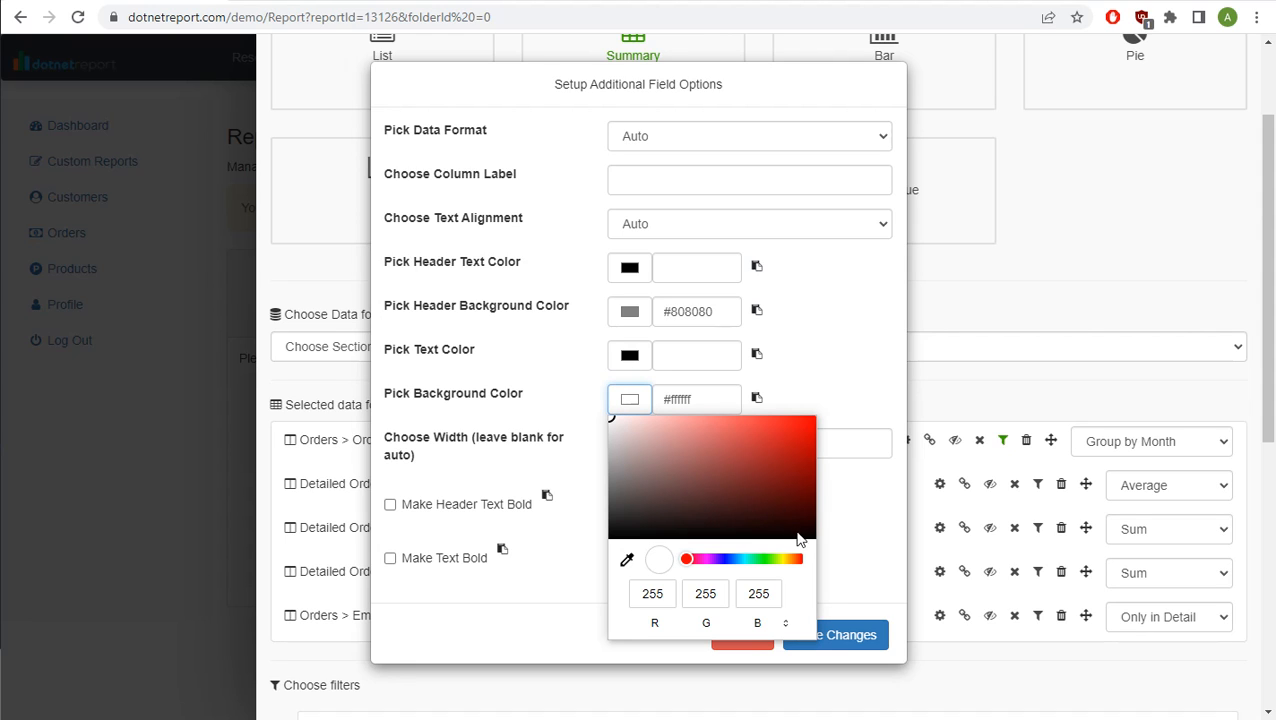
left_click(731, 560)
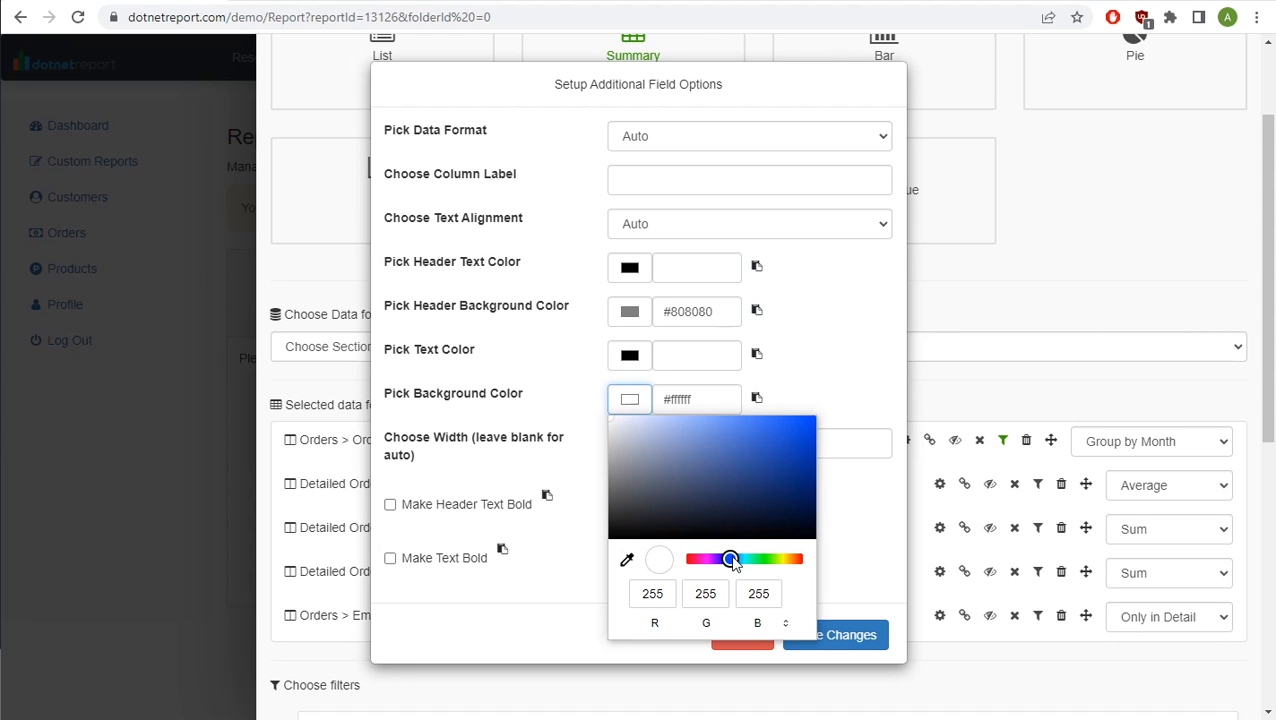
left_click(734, 450)
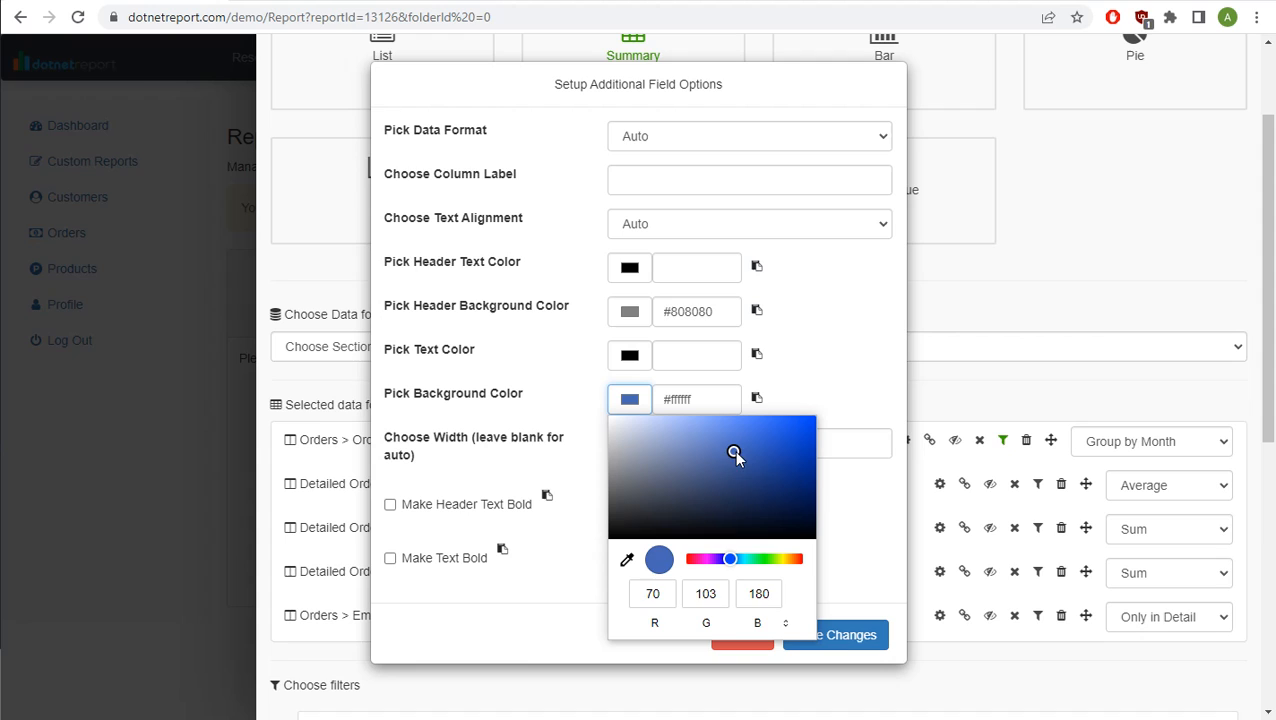
left_click(734, 560)
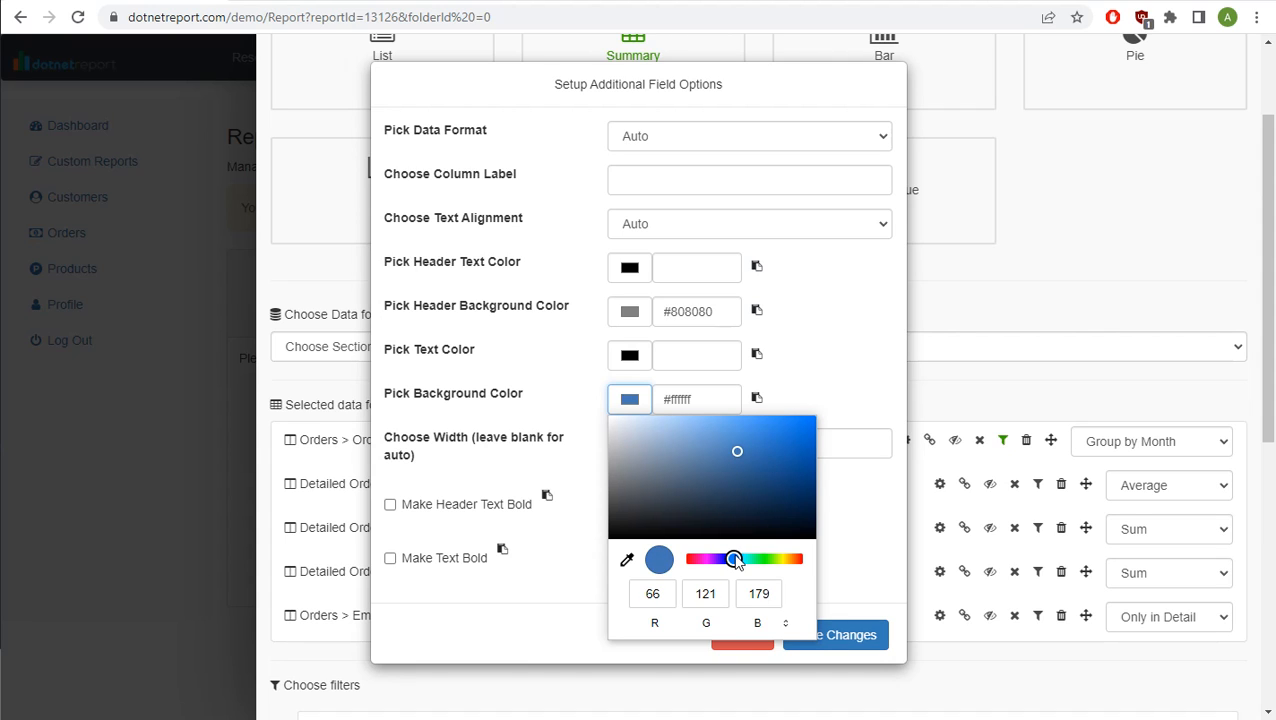
left_click(758, 400)
Set the Order date field's text colour to white #ffffff, apply it to all columns, and save the field options
left_click(636, 355)
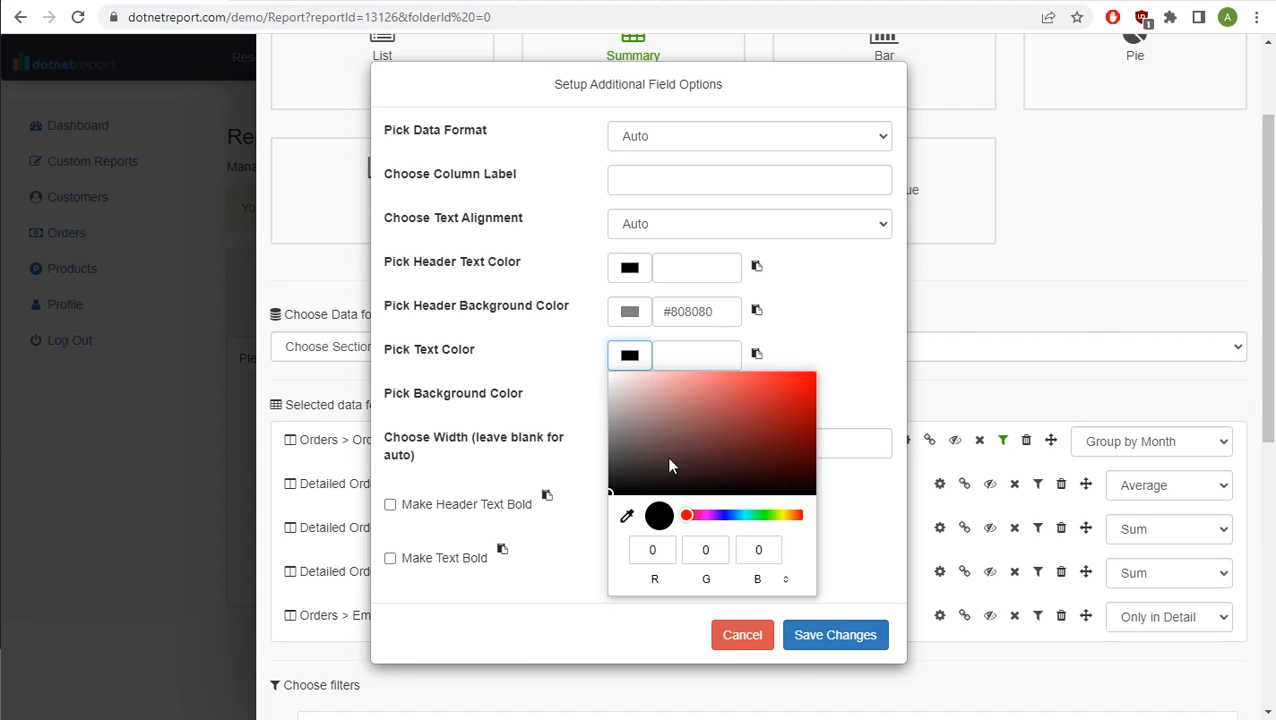
left_click_drag(612, 497, 608, 371)
left_click(757, 354)
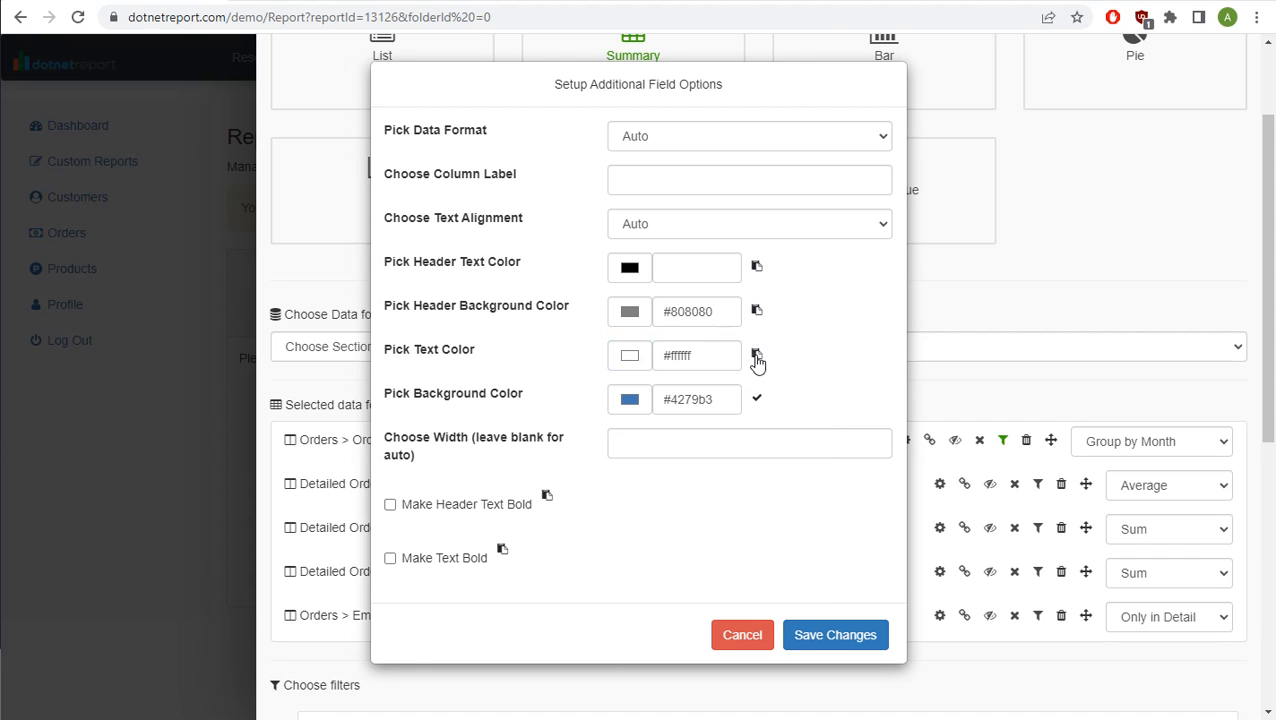
left_click(840, 638)
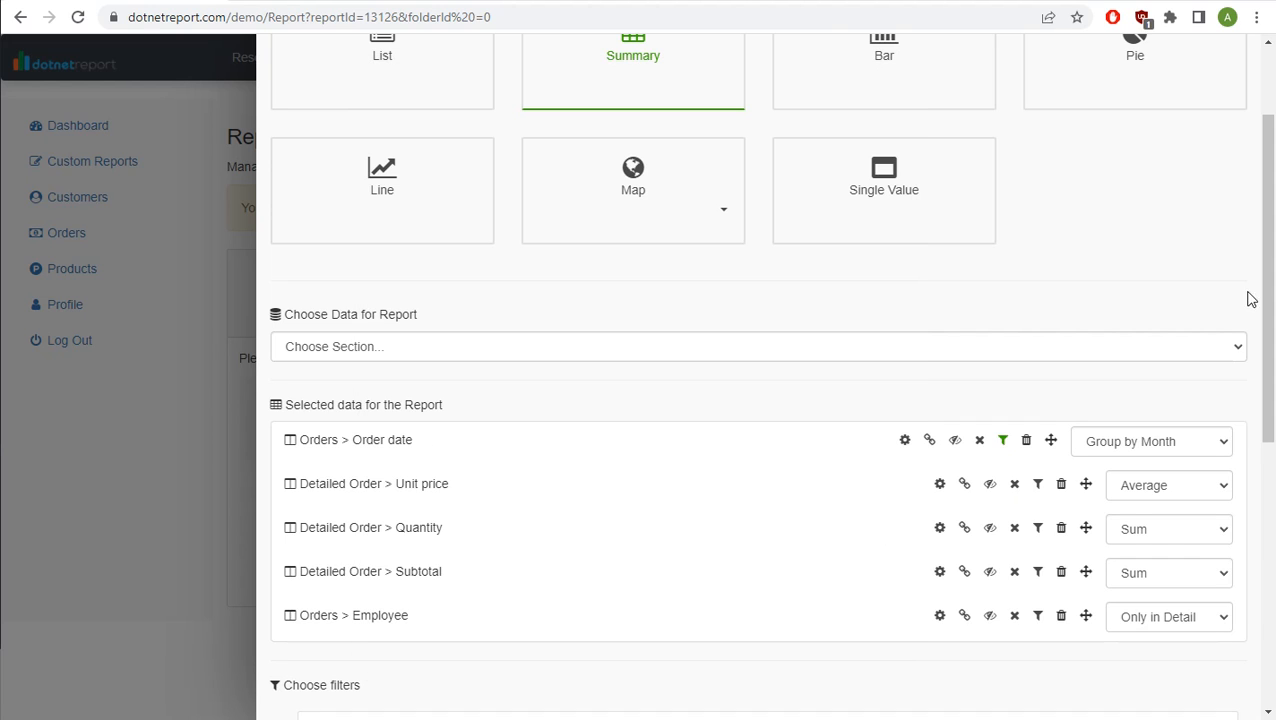
Save and run the report, and review the text and background colours of its data rows
left_click_drag(1265, 262, 1262, 524)
left_click(1177, 700)
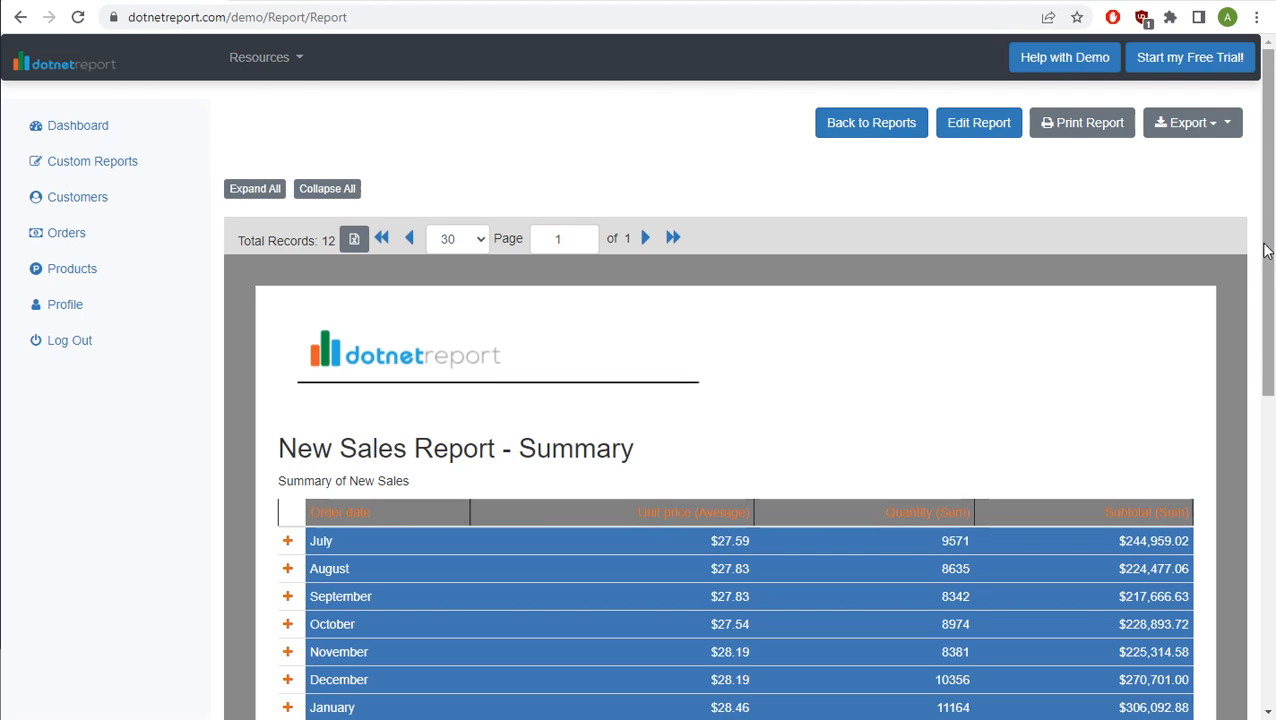
left_click_drag(1264, 248, 1268, 346)
scroll(1140, 374, "down", 2)
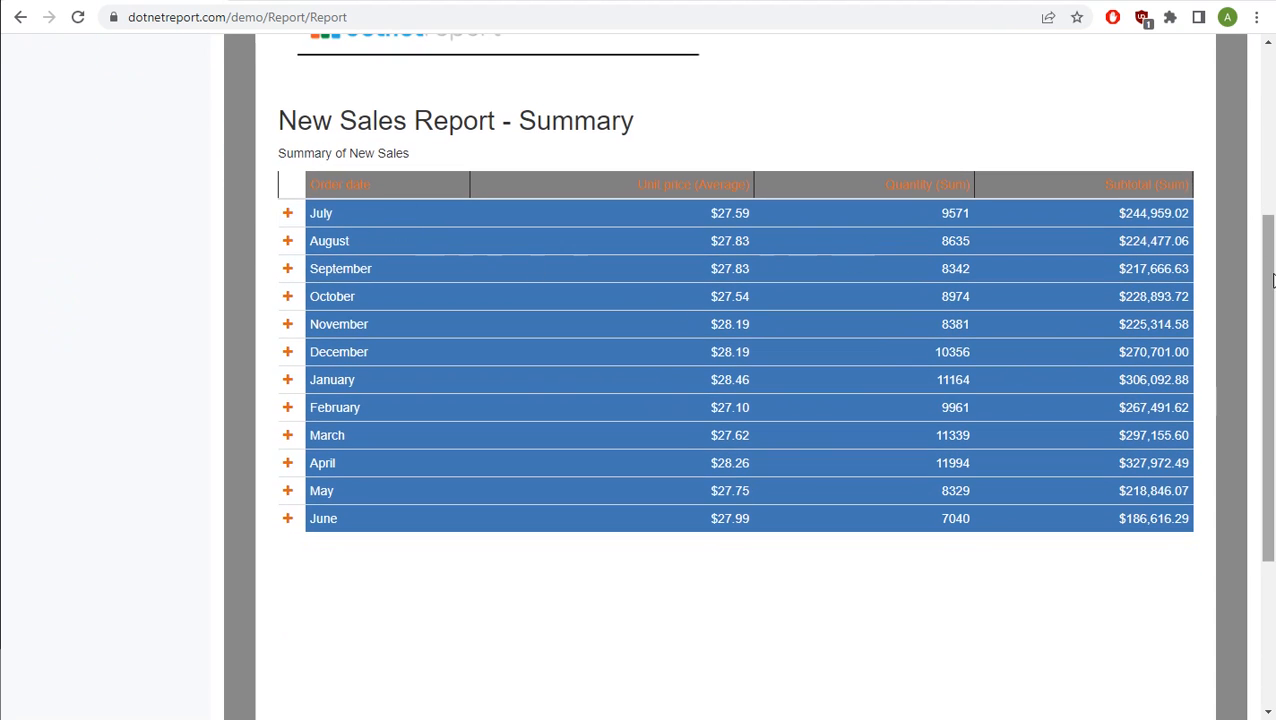
Edit the report again, make the Order date field's header text and text bold, apply both to all columns, and save the options
left_click_drag(1265, 278, 1268, 126)
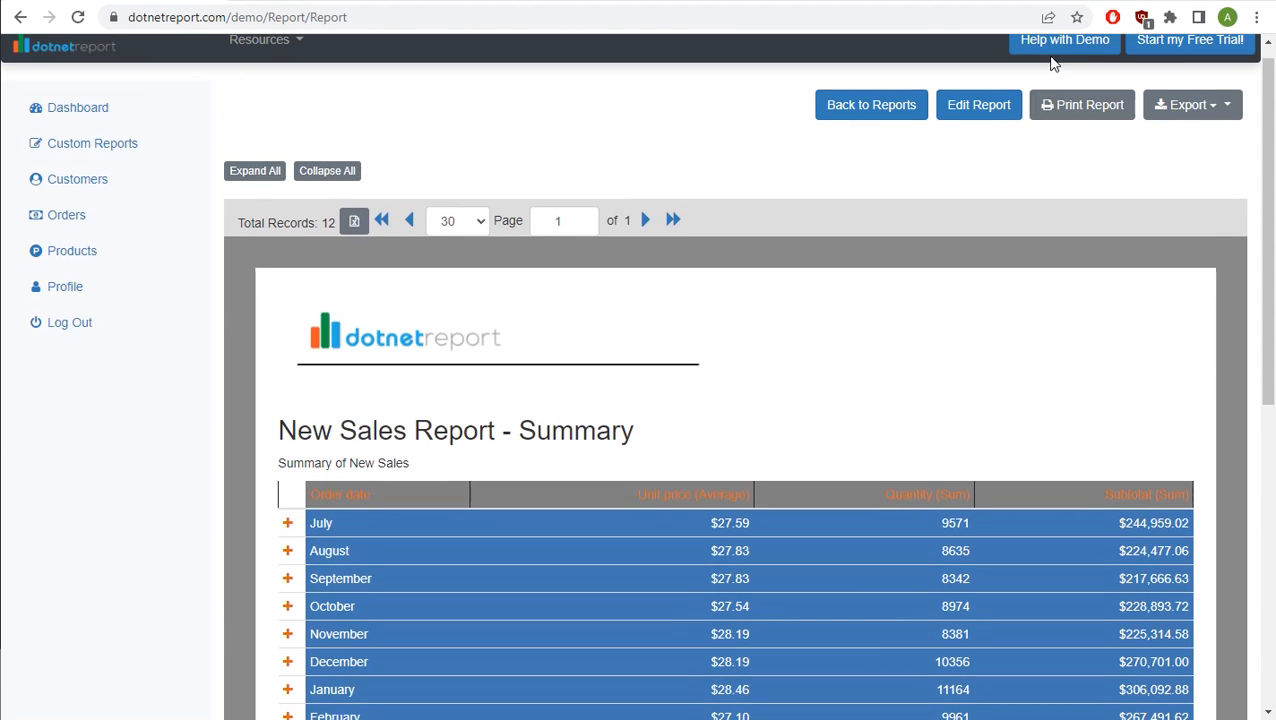
left_click(982, 114)
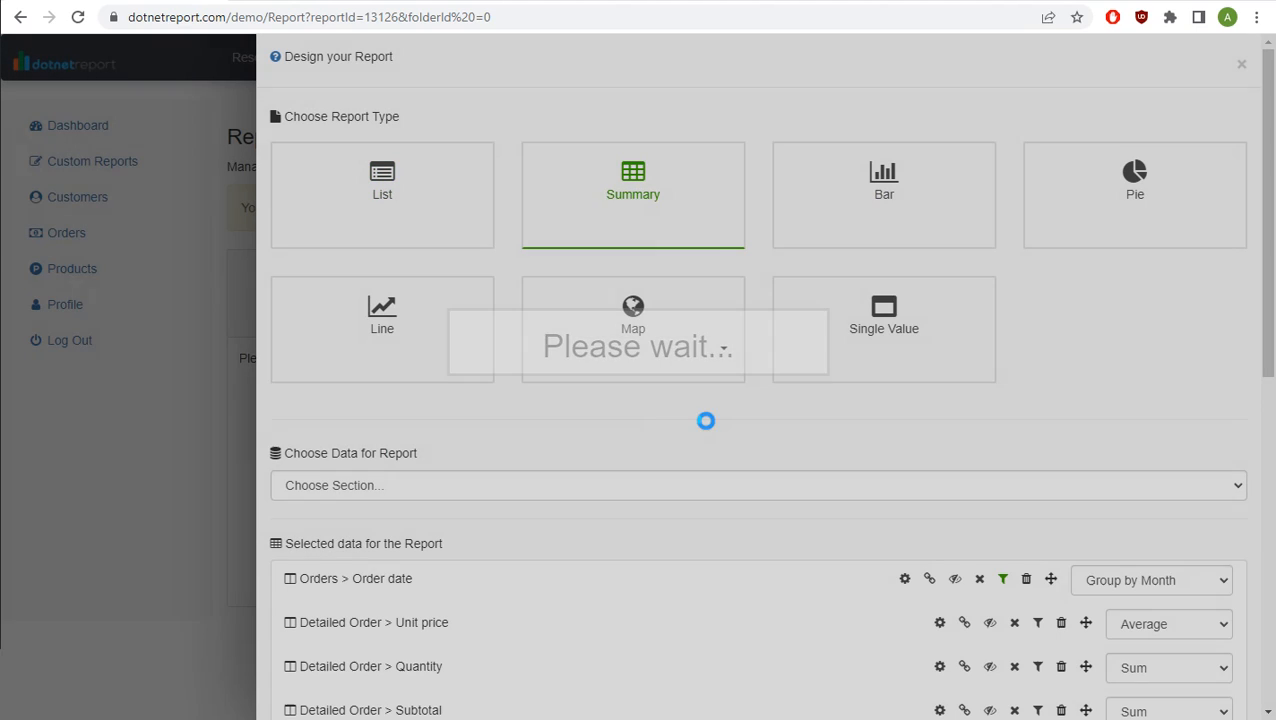
scroll(997, 361, "down", 3)
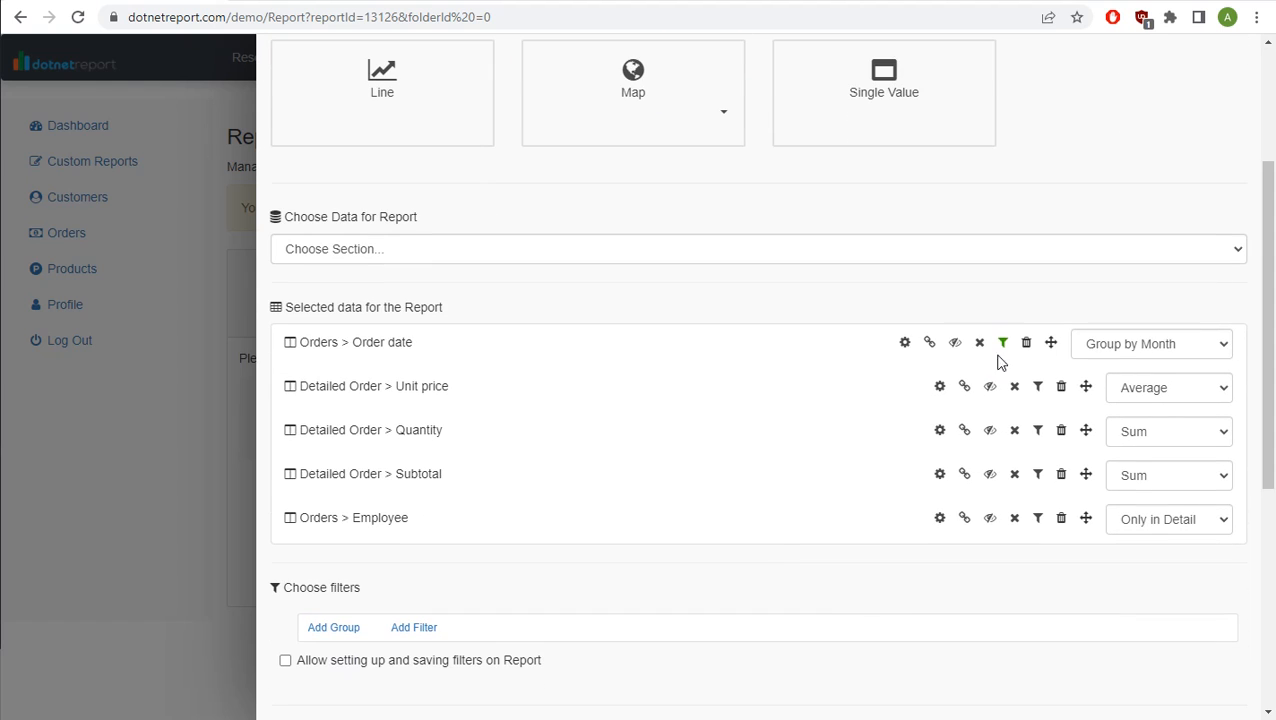
left_click(904, 344)
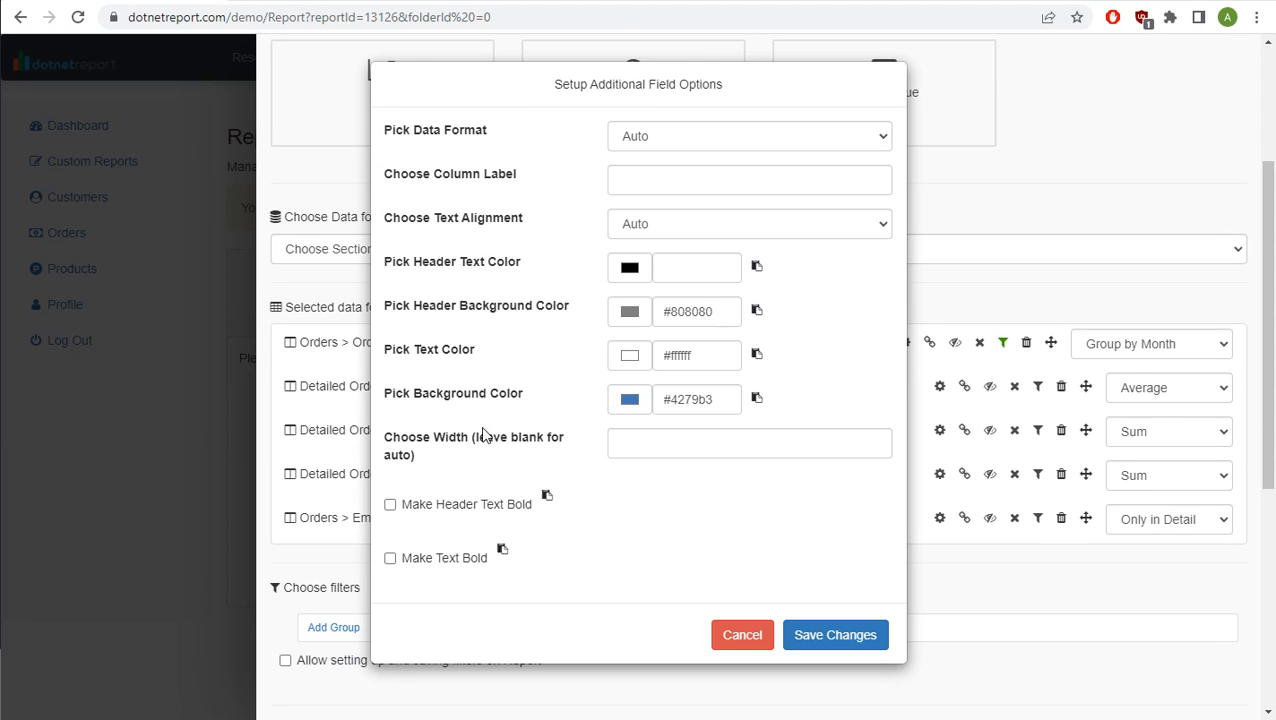
left_click(390, 559)
left_click(502, 549)
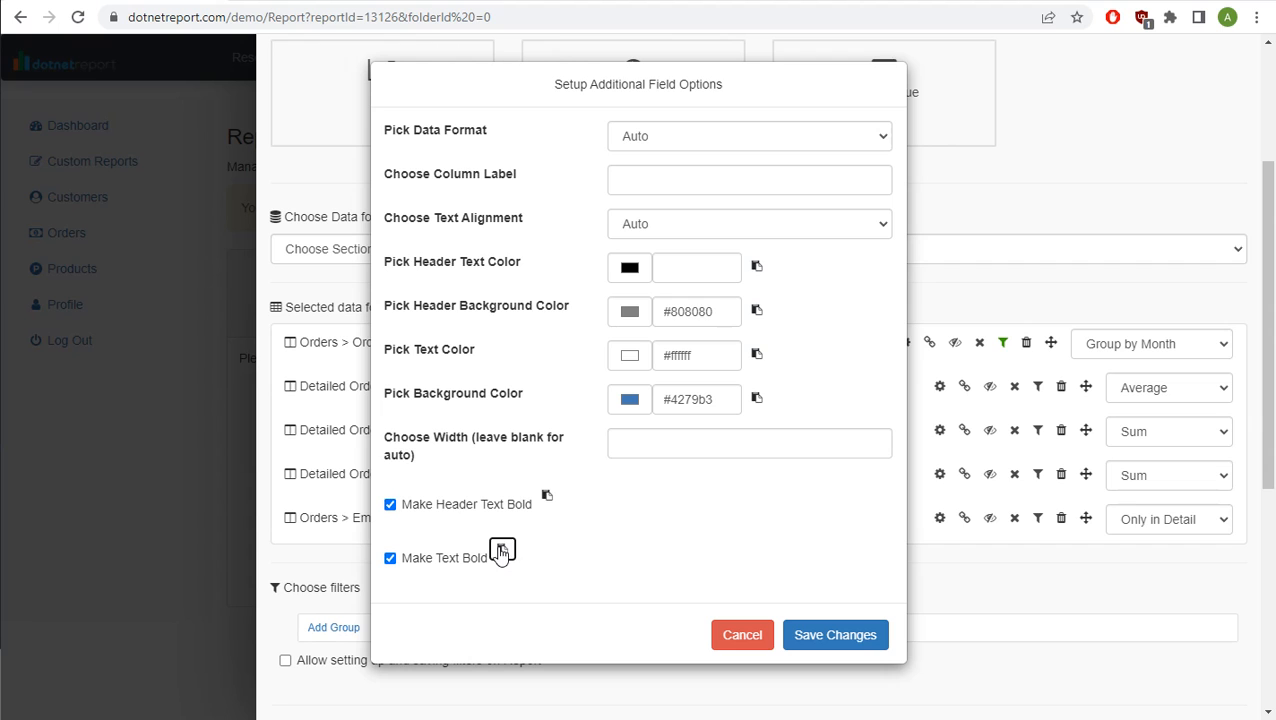
left_click(547, 496)
left_click(835, 636)
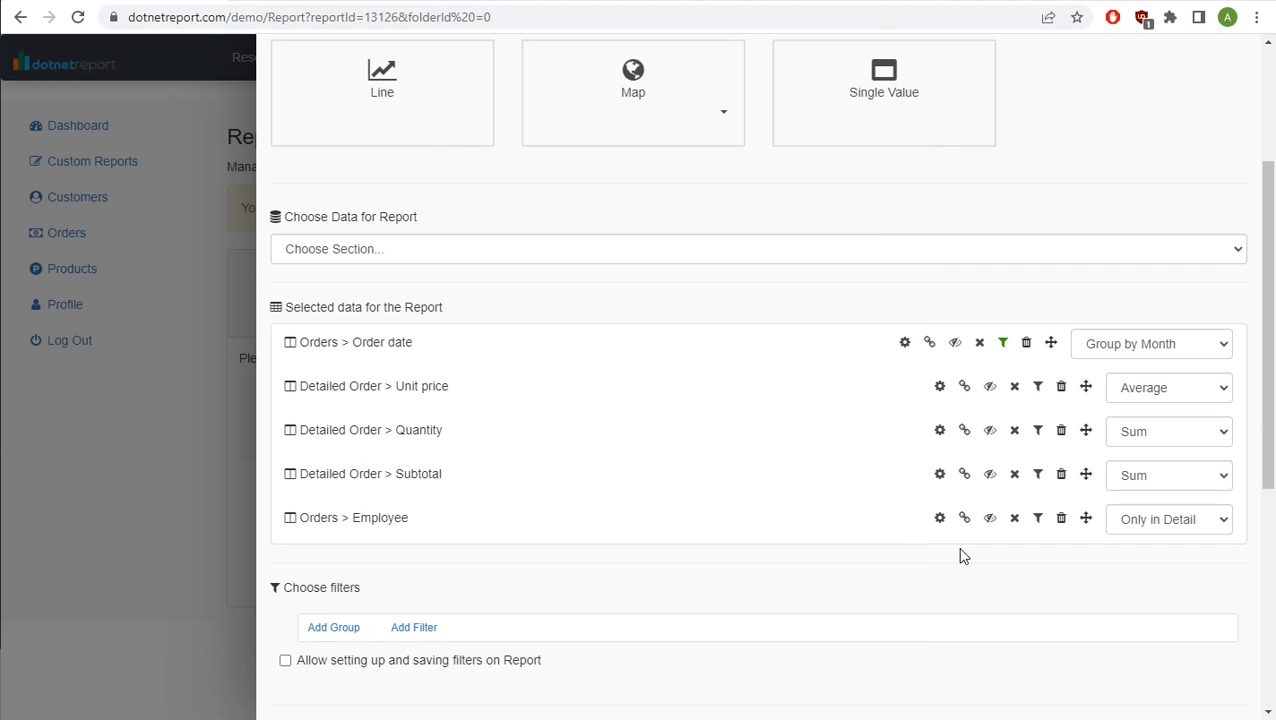
Save and run the report, and review the bold text together with the logo header and column colours
left_click_drag(1268, 262, 1268, 480)
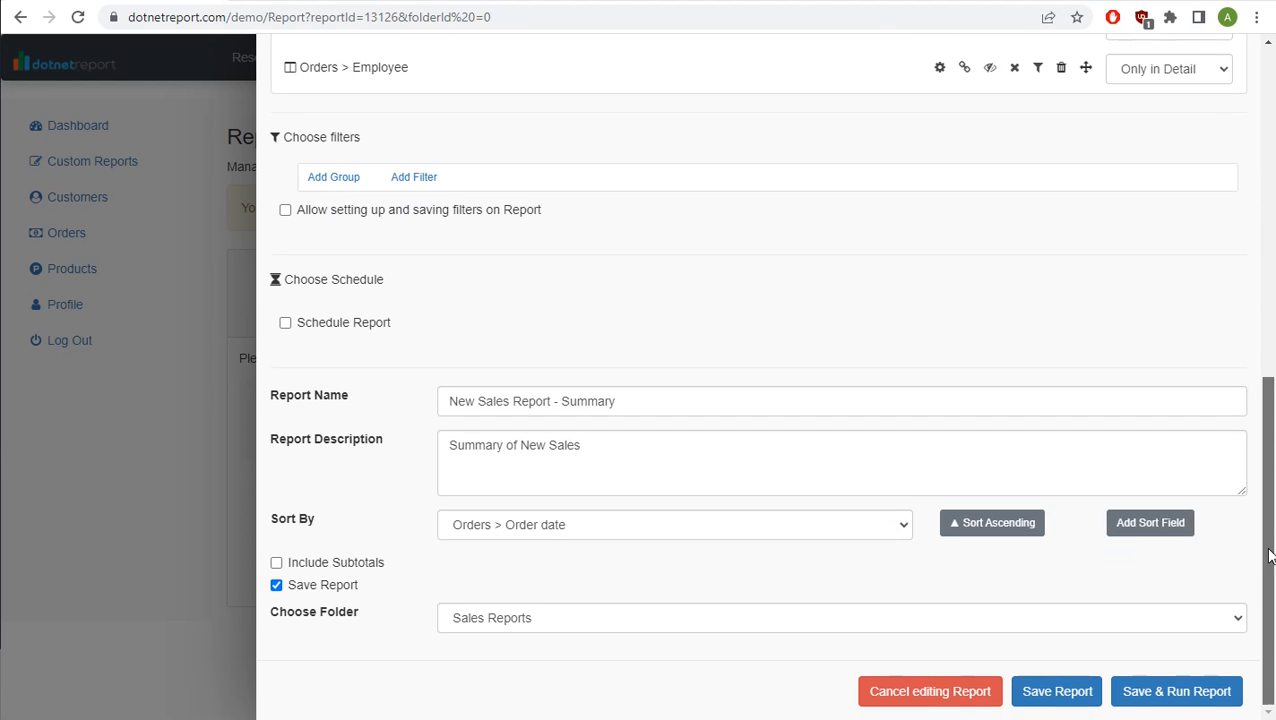
left_click(1145, 688)
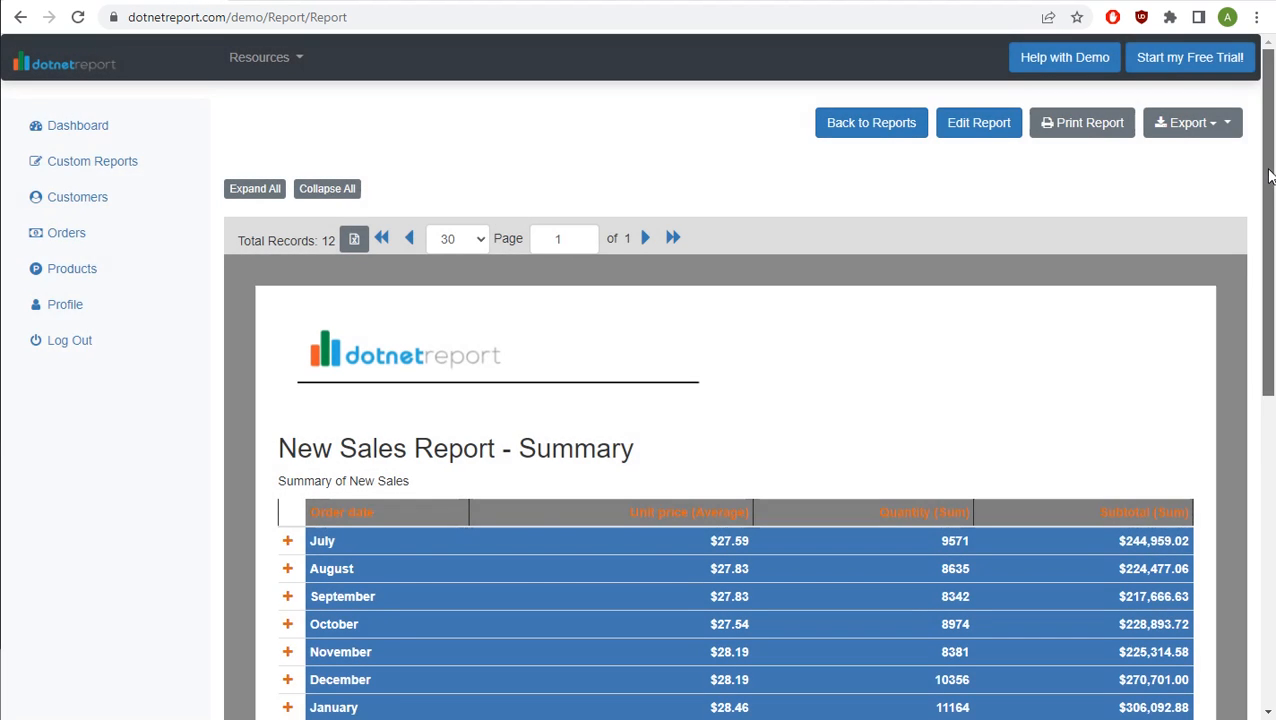
left_click_drag(1268, 170, 1270, 341)
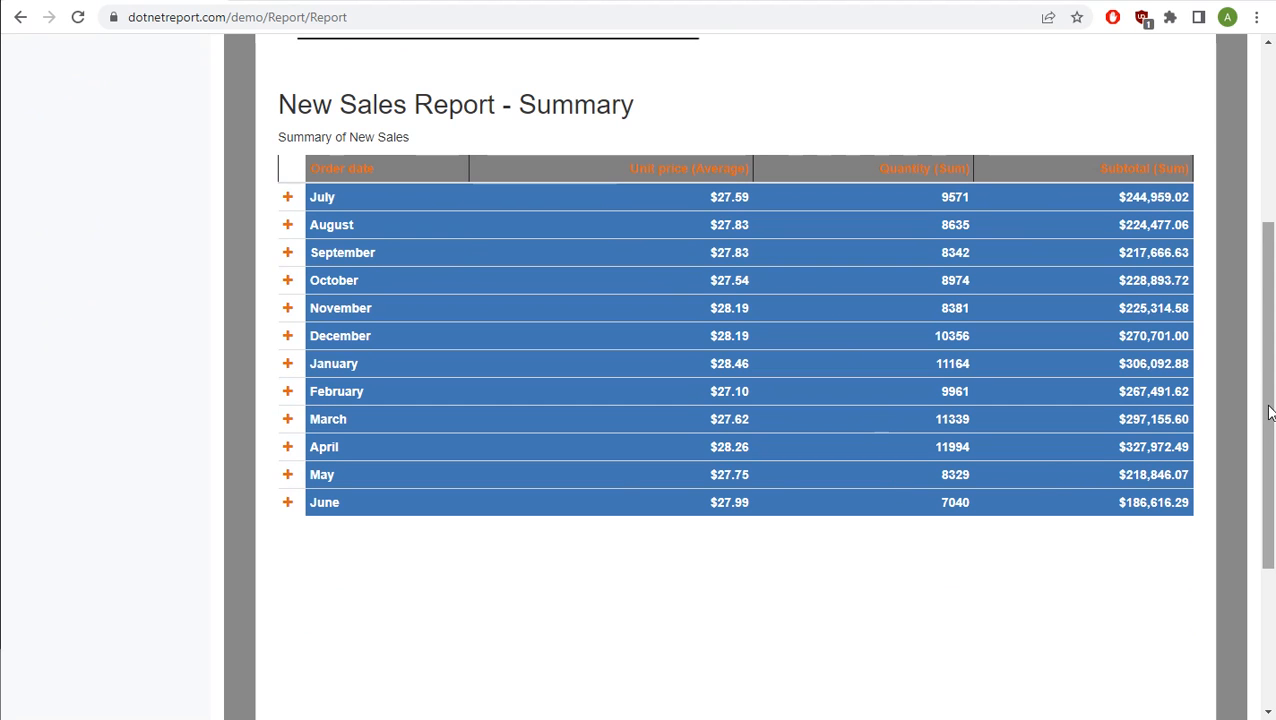
left_click_drag(1270, 413, 1274, 349)
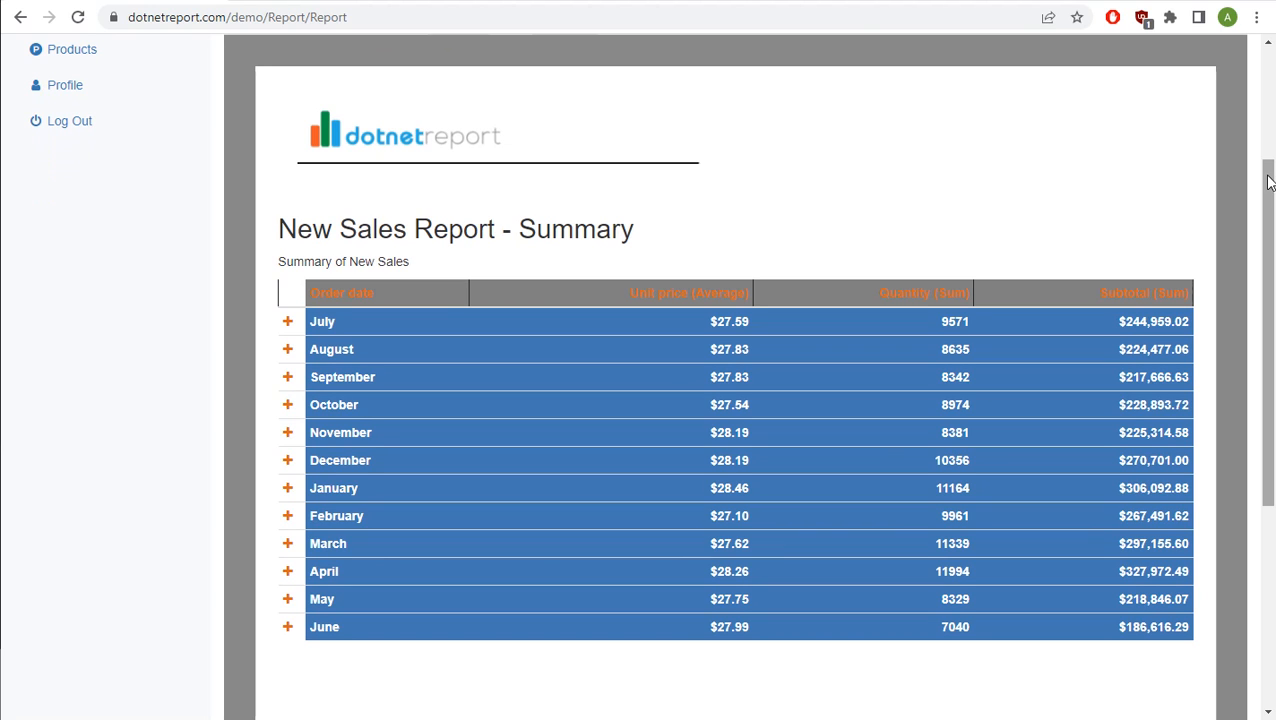
left_click_drag(1268, 182, 1265, 153)
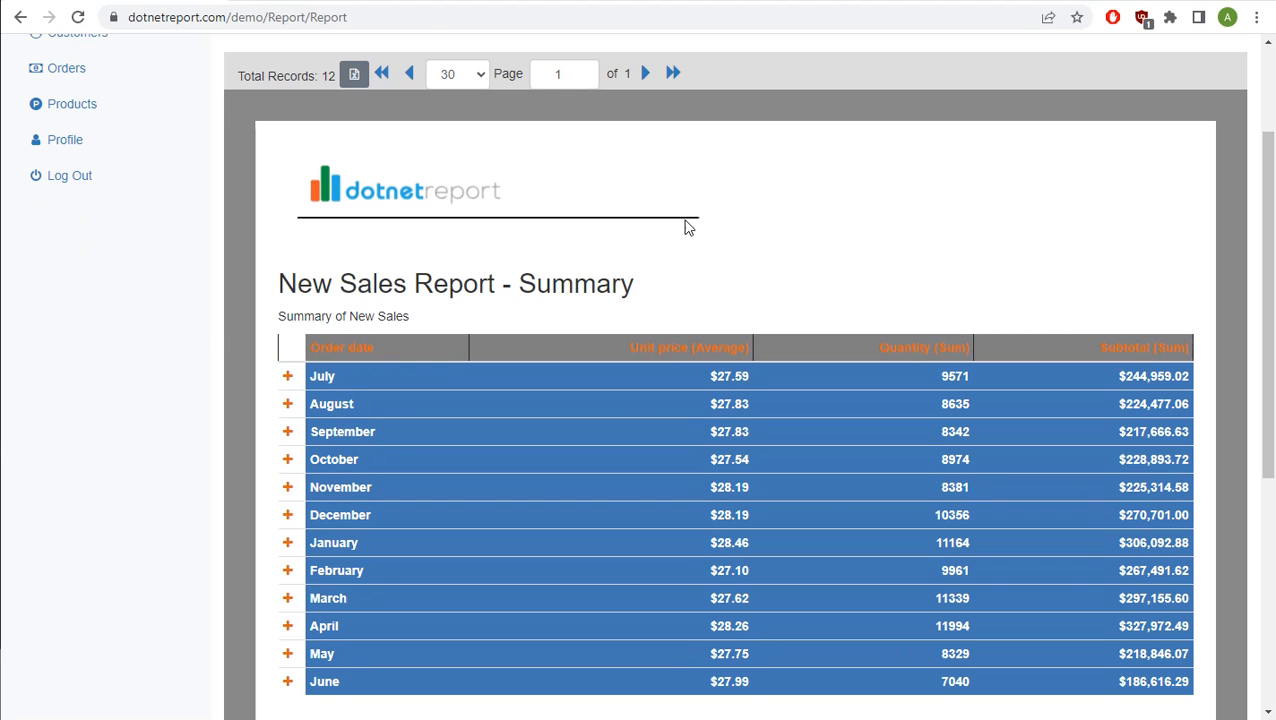
Go to the dotnetreport.com home page and open the page for scheduling a demo
left_click(534, 23)
type("dot")
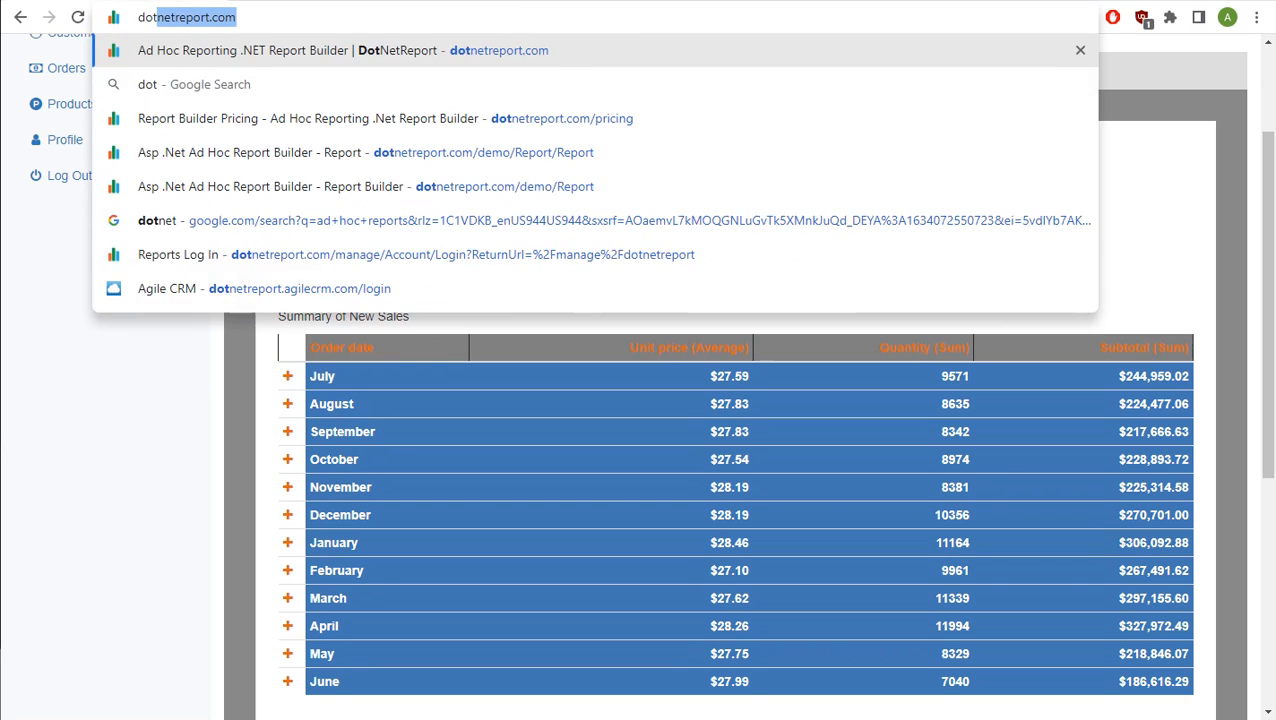
key("Return")
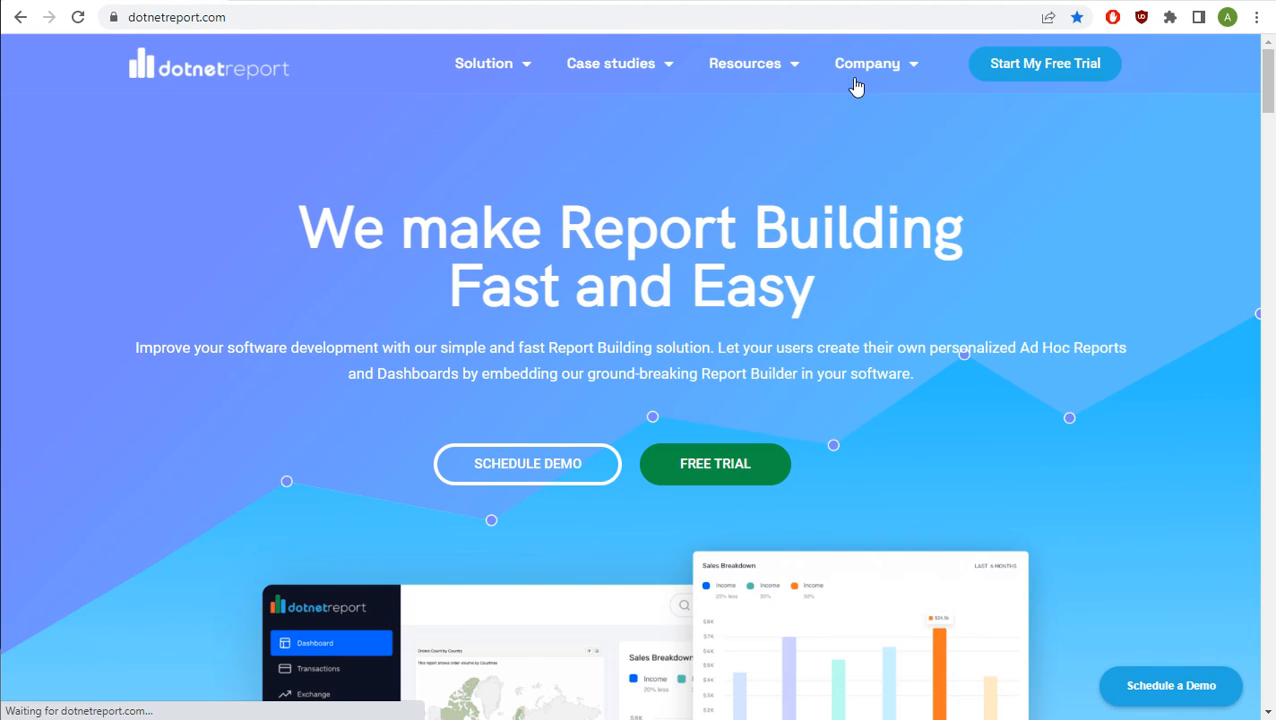
mouse_move(752, 67)
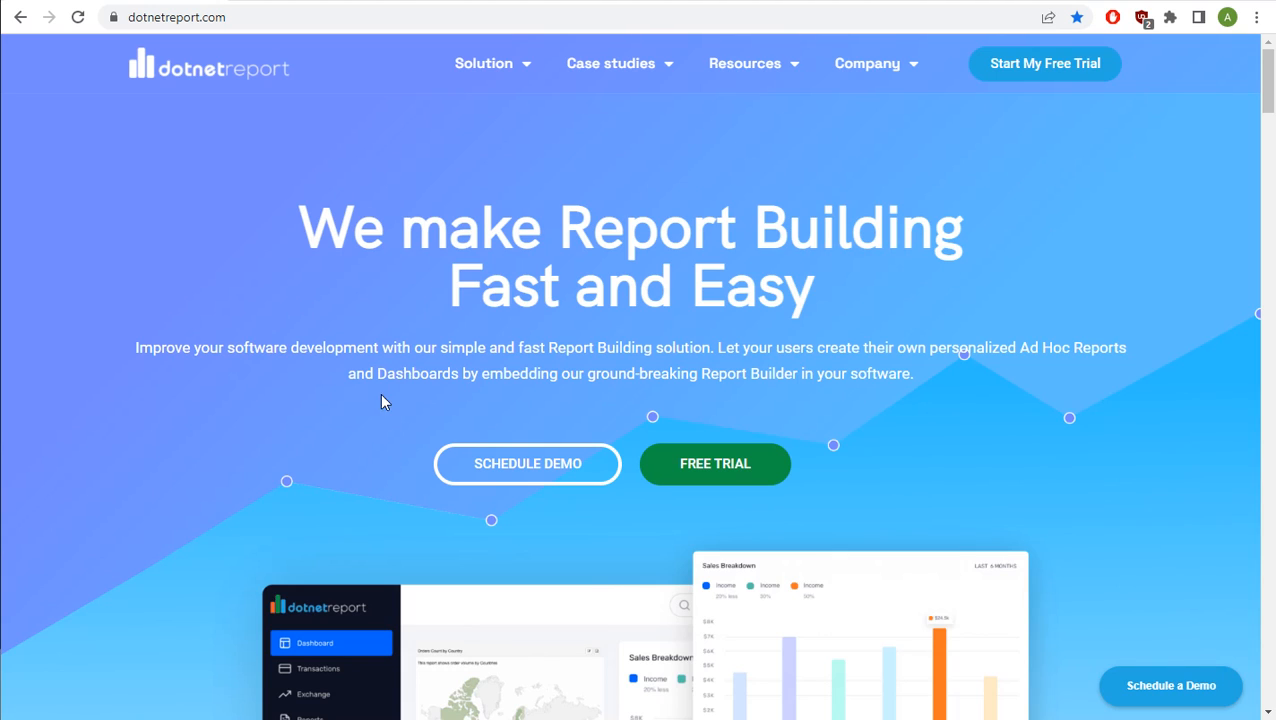
left_click(577, 480)
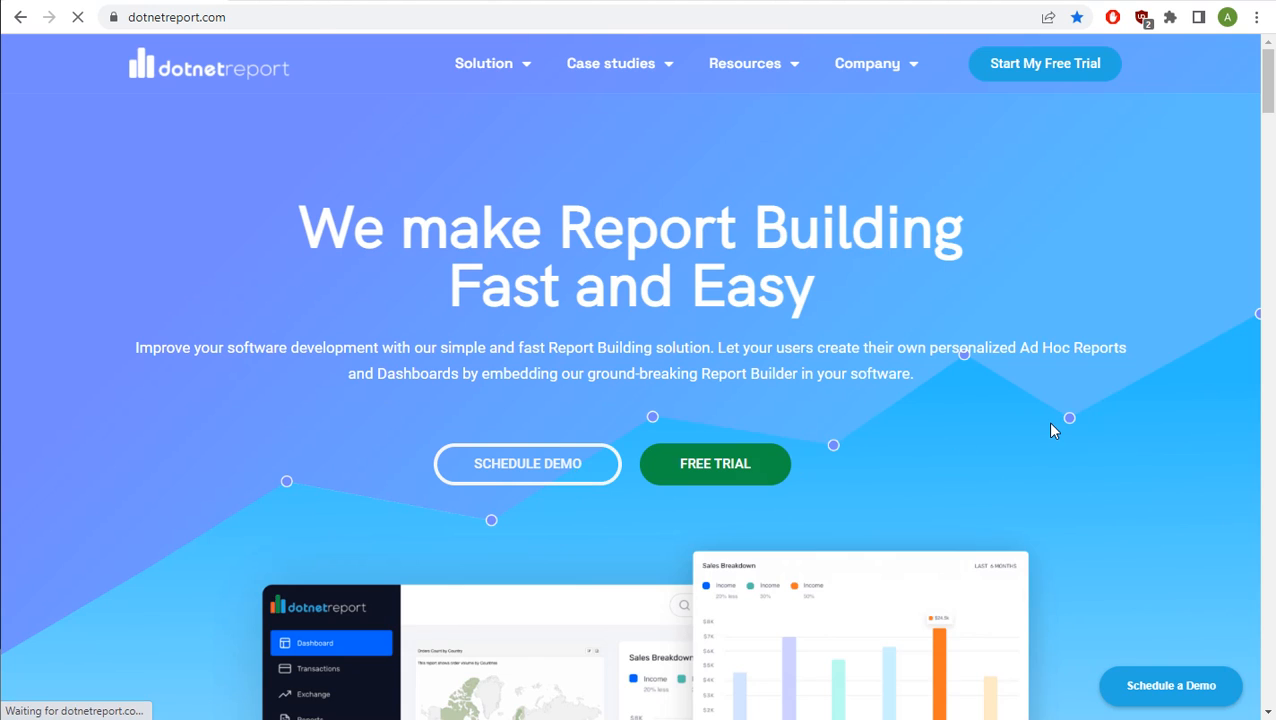